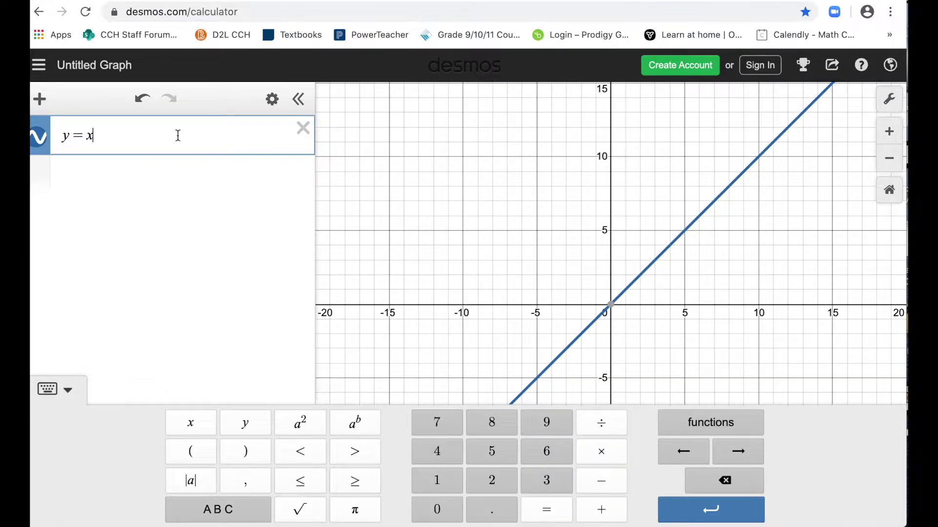
# Square x in the first expression so it reads y=x², drawing a parabola through the origin.
pyautogui.click(310, 431)
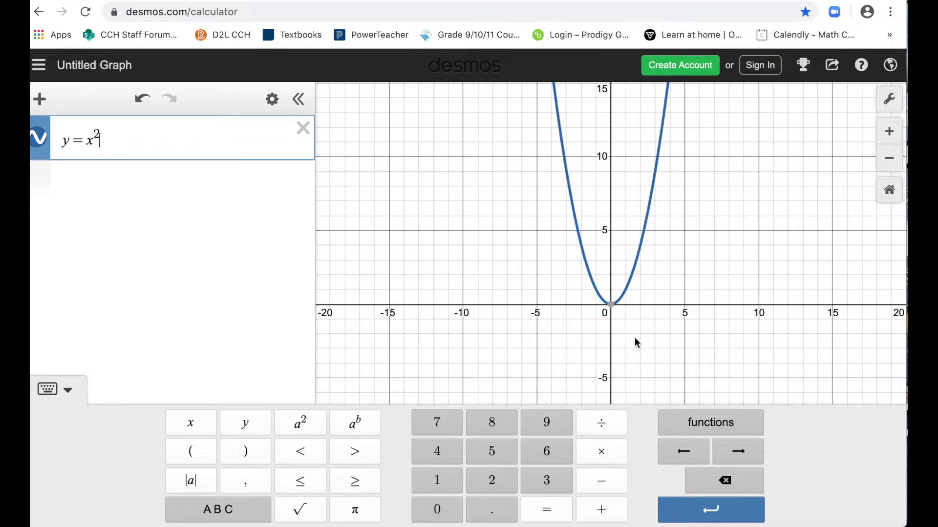
pyautogui.click(423, 221)
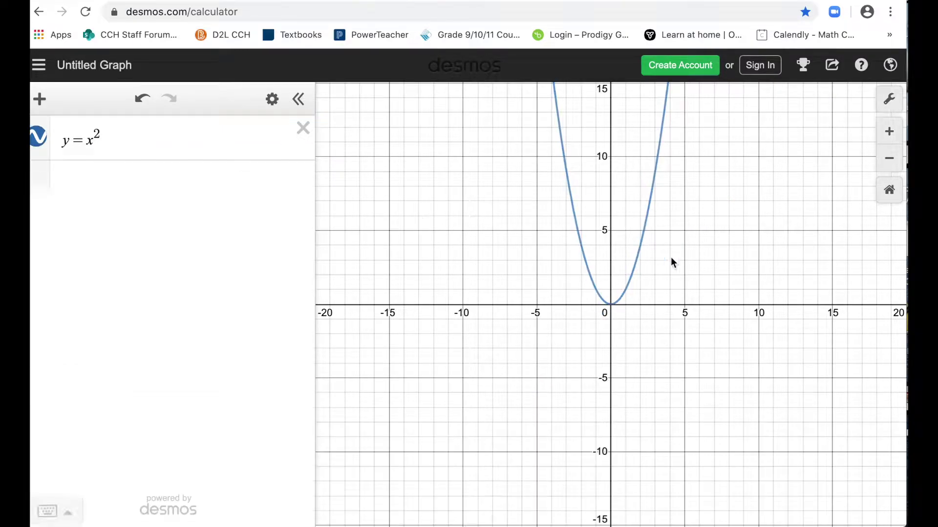
# In Graph Settings, set both X-Axis and Y-Axis steps to 1 and turn off Minor Gridlines.
pyautogui.scroll(3, 619, 310)
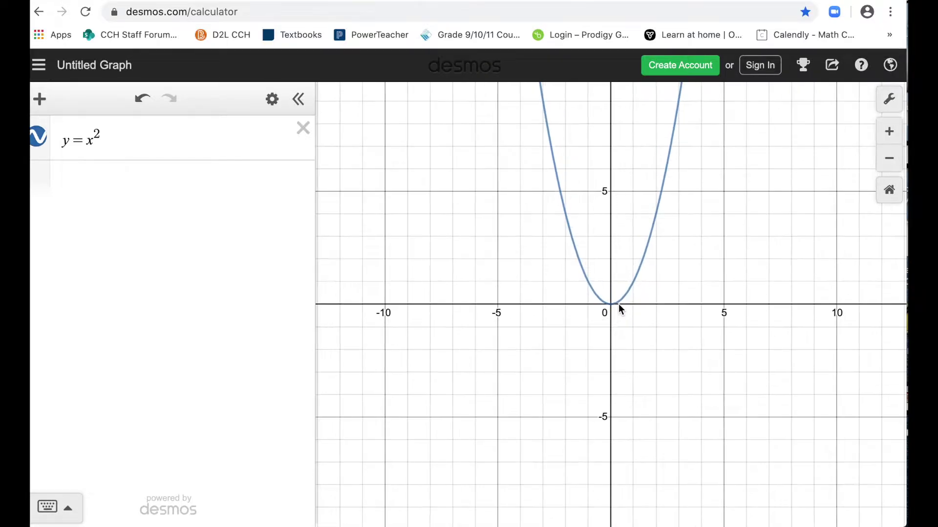
pyautogui.click(888, 100)
pyautogui.click(826, 320)
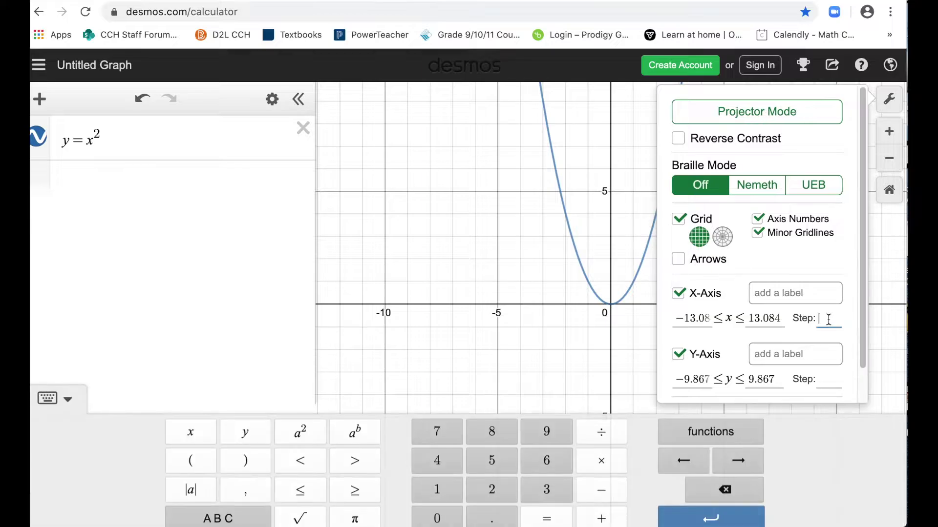
pyautogui.write('1')
pyautogui.click(827, 379)
pyautogui.write('1')
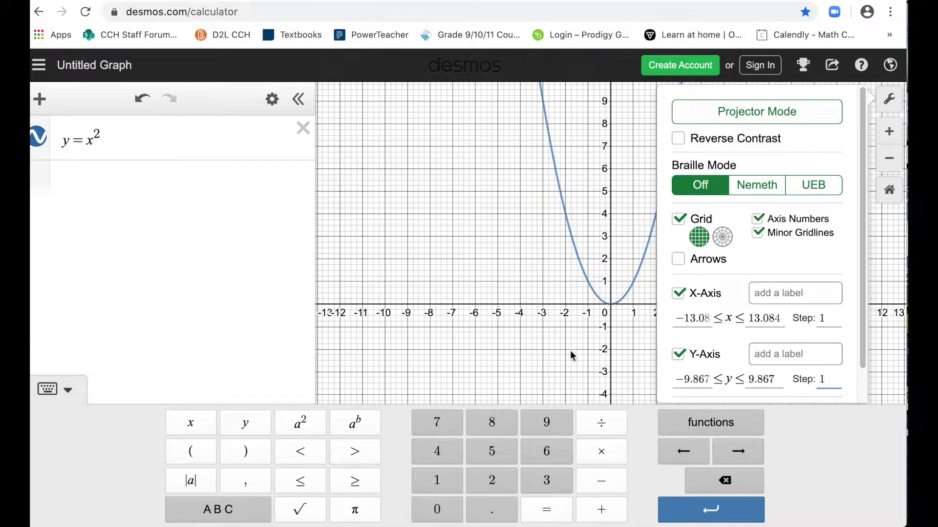
pyautogui.click(762, 236)
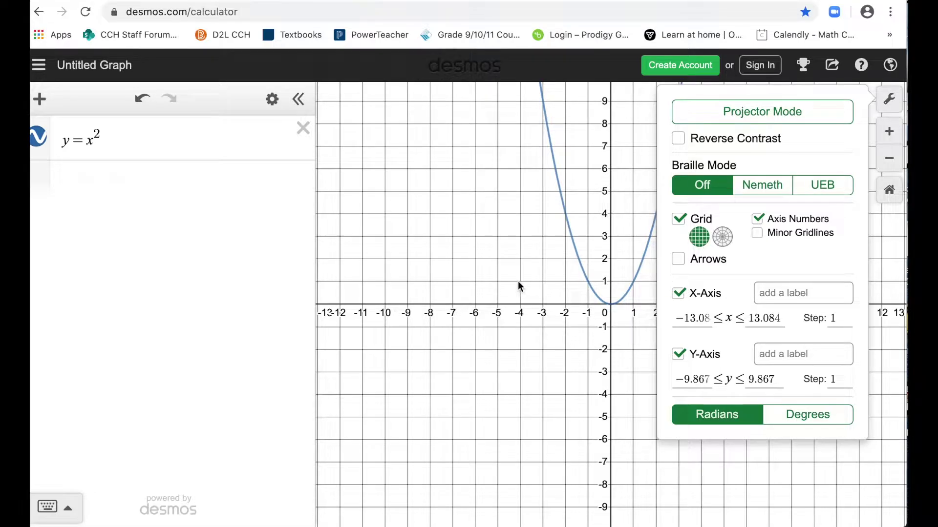
pyautogui.click(581, 259)
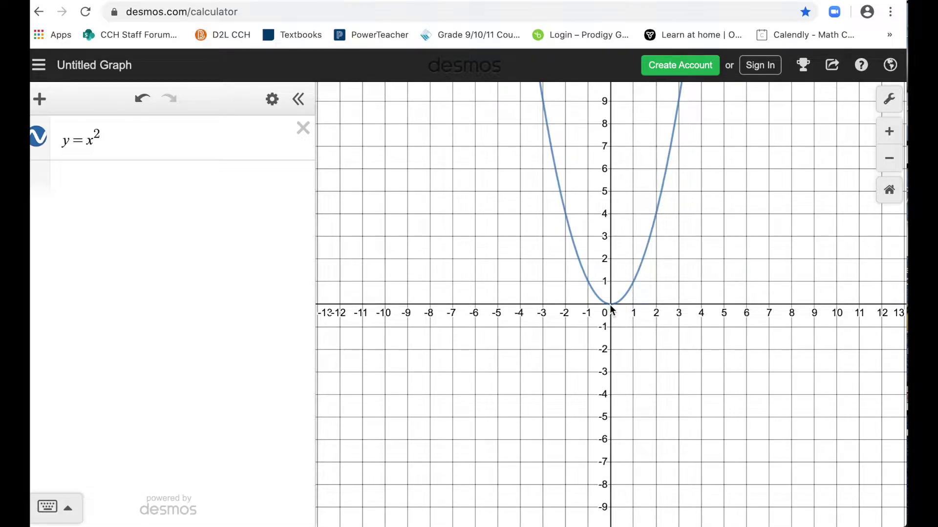
# Enter y=−x² as a second expression, a downward parabola mirroring y=x².
pyautogui.click(128, 174)
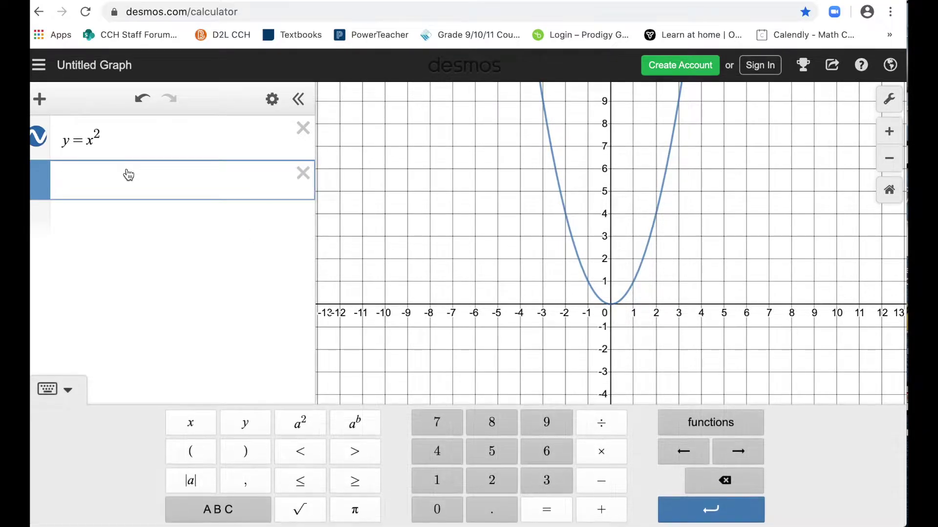
pyautogui.write('y=-x^2')
pyautogui.click(686, 308)
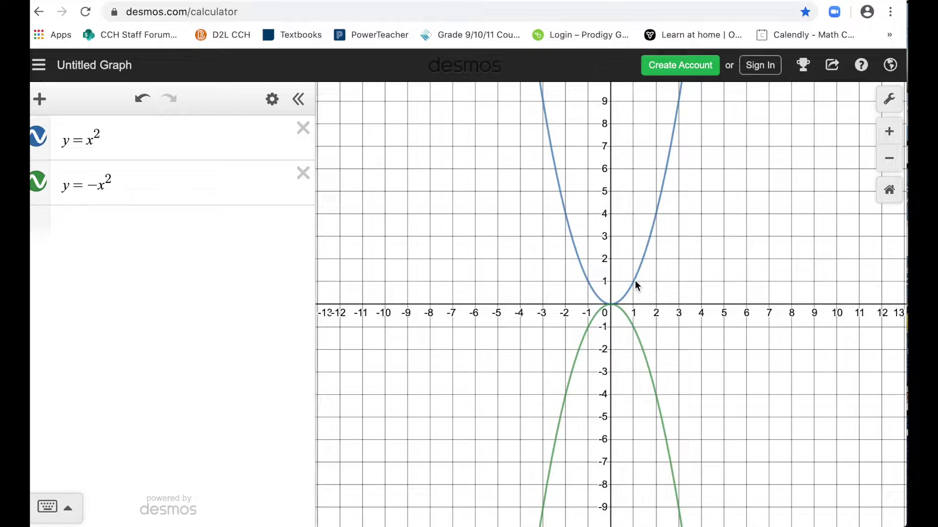
# Enter y=½x² as the third expression and hide the y=−x² curve.
pyautogui.click(87, 216)
pyautogui.write('y')
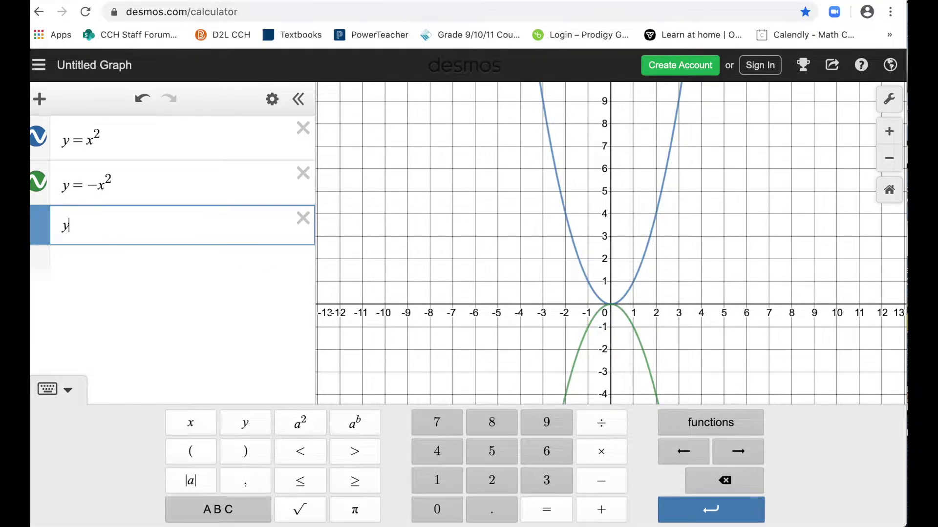
pyautogui.write('=1')
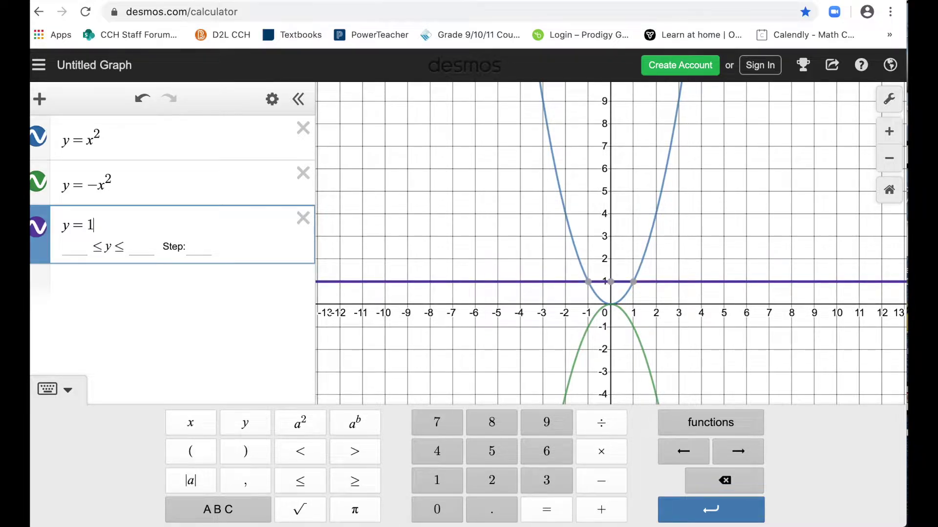
pyautogui.write('/')
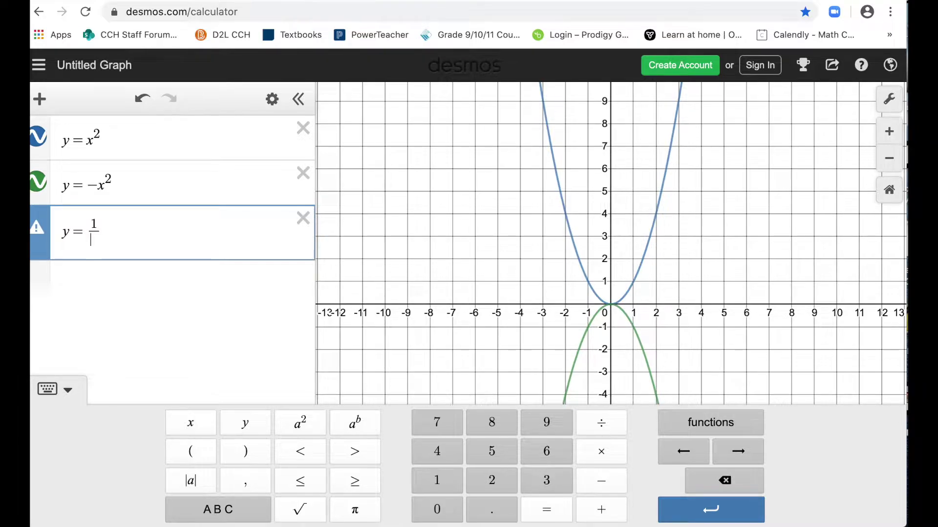
pyautogui.write('2')
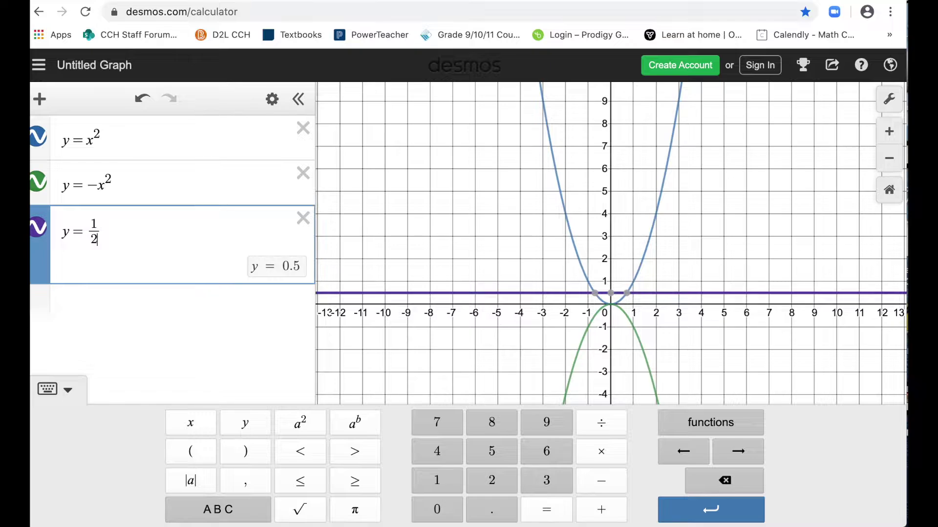
pyautogui.write('x')
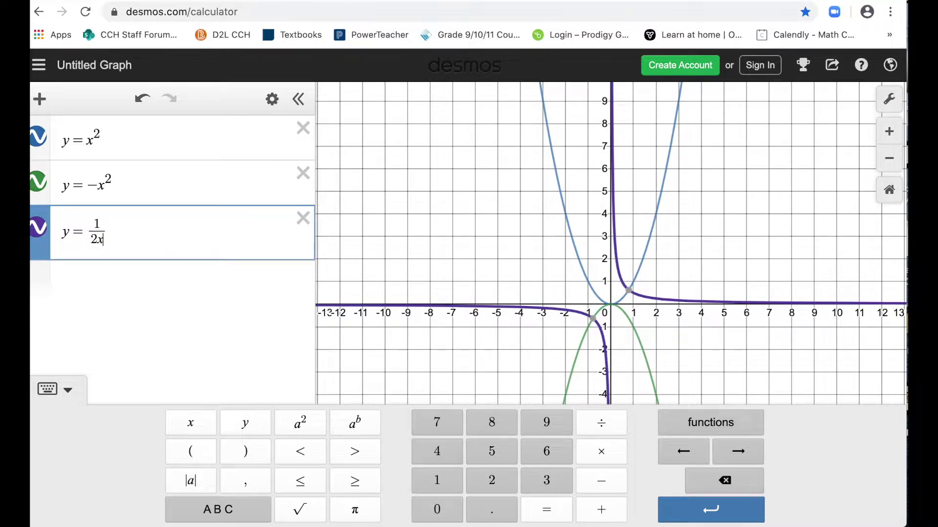
pyautogui.press('BackSpace')
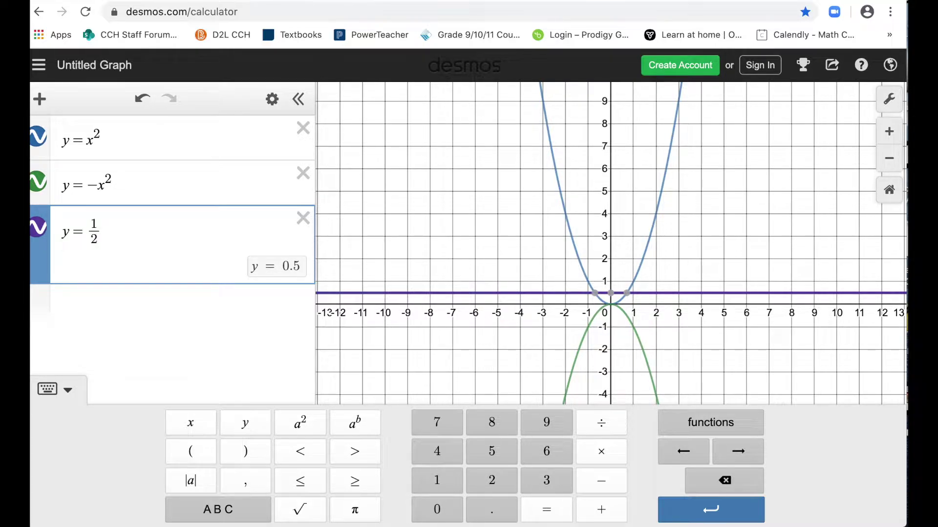
pyautogui.press('Right')
pyautogui.write('x')
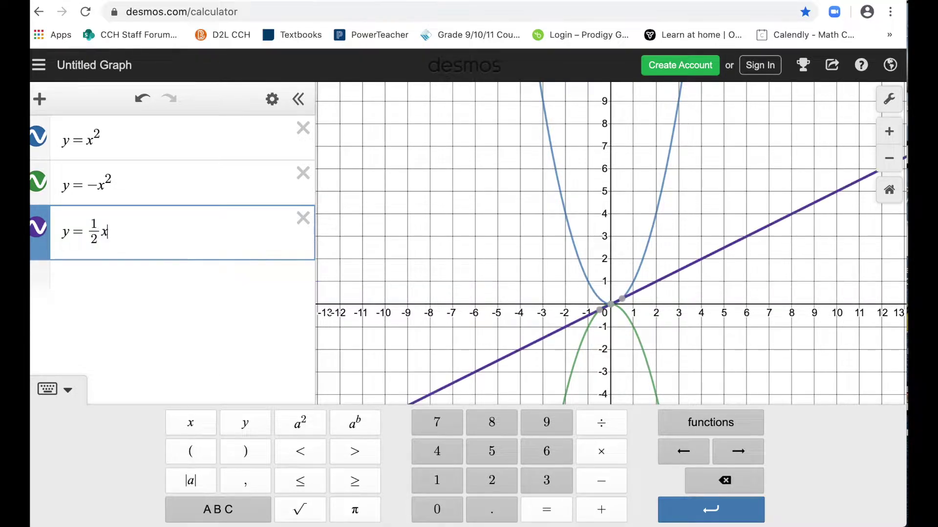
pyautogui.click(314, 429)
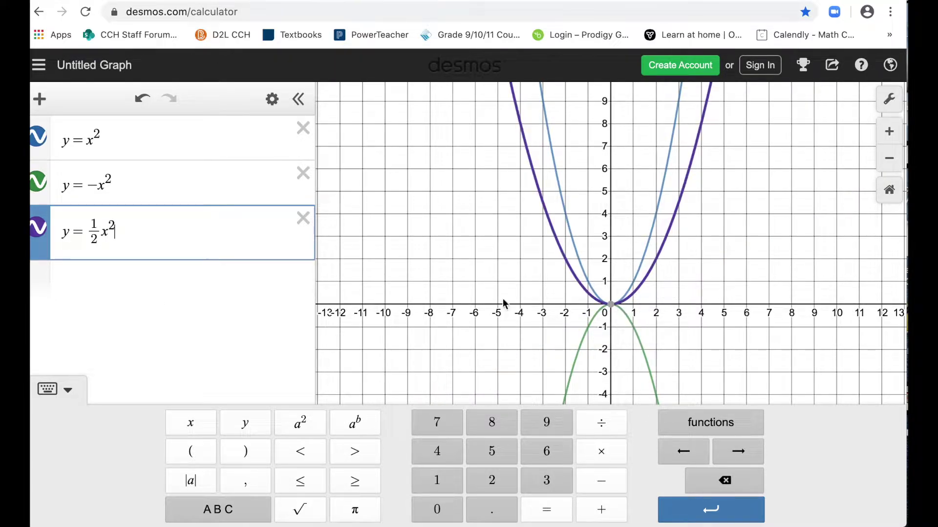
pyautogui.click(40, 184)
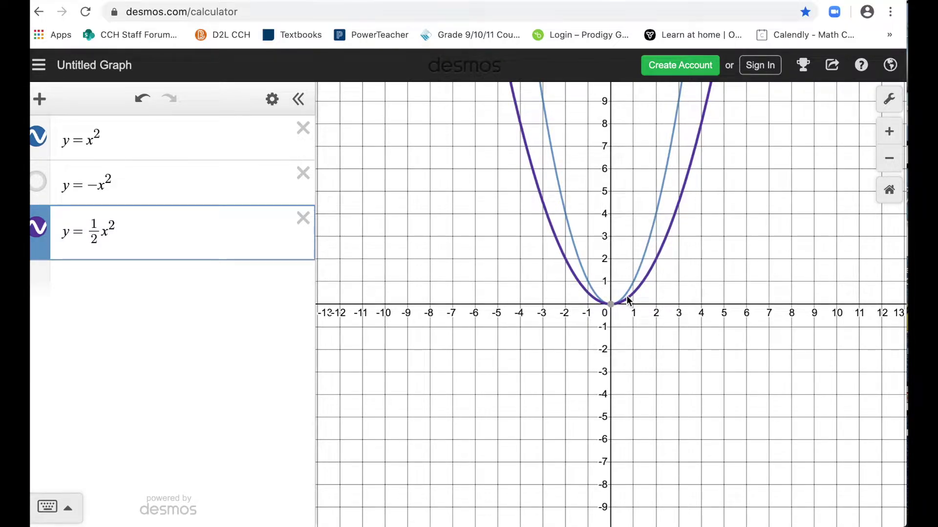
pyautogui.scroll(2, 633, 298)
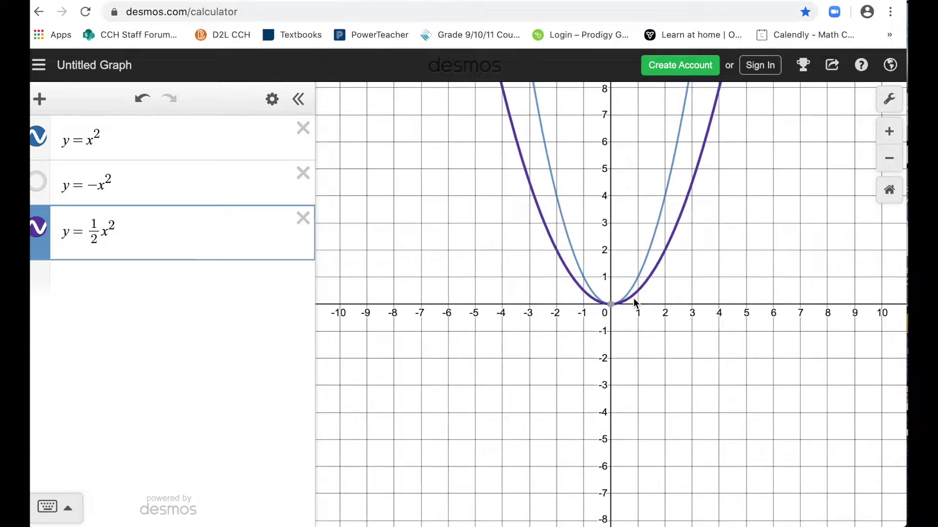
pyautogui.scroll(1, 634, 298)
pyautogui.scroll(1, 634, 298)
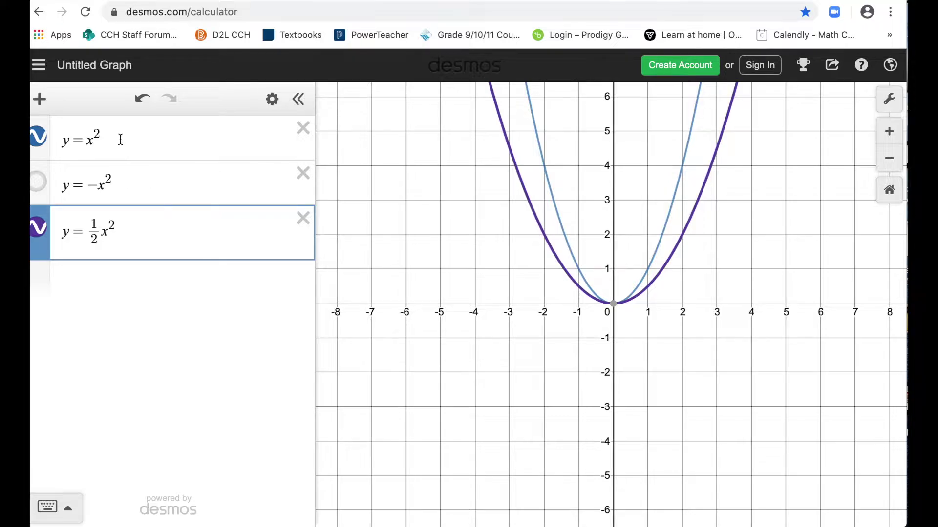
# Flip the third expression to y=−½x², delete it, and enter y=2x² in its place.
pyautogui.click(105, 278)
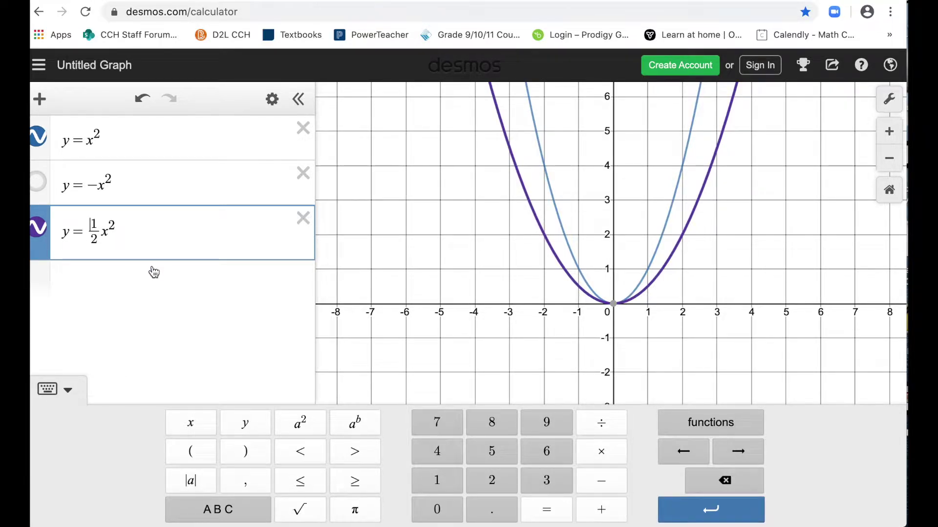
pyautogui.write('-')
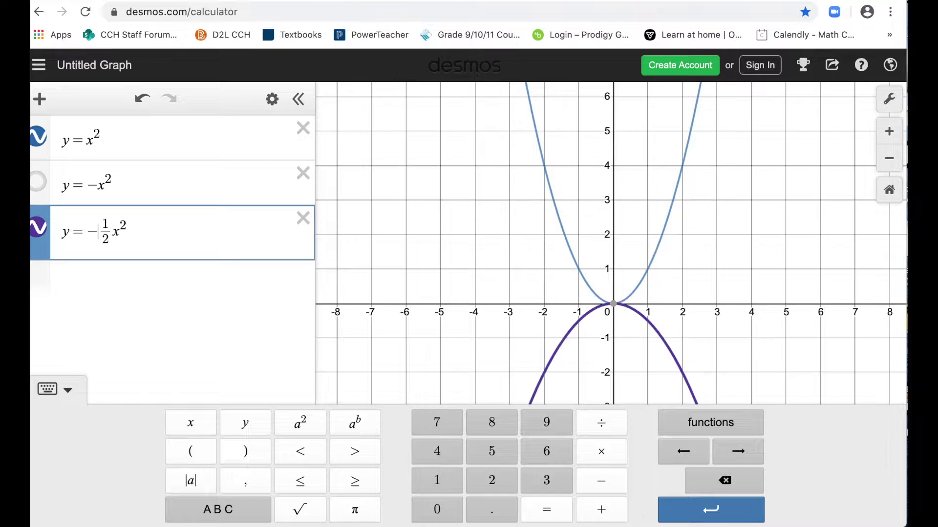
pyautogui.moveTo(802, 286); pyautogui.dragTo(803, 254)
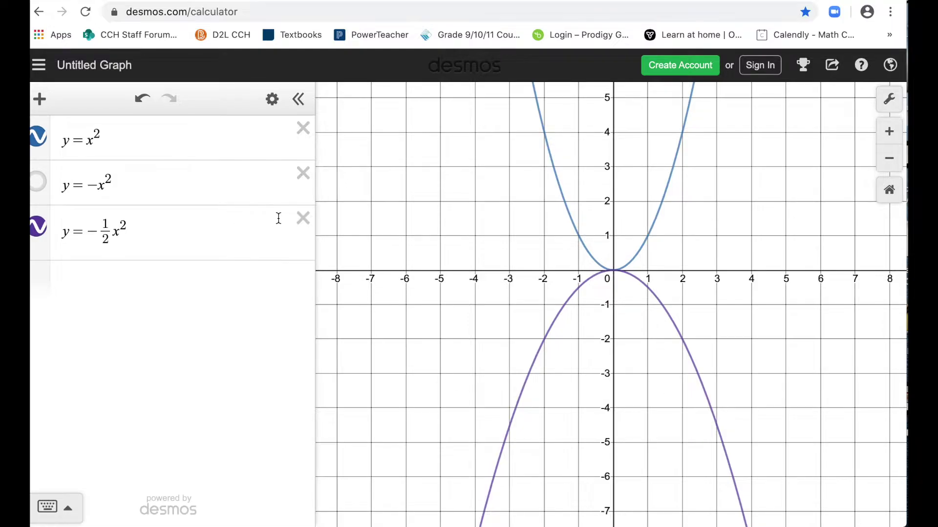
pyautogui.click(303, 218)
pyautogui.click(115, 220)
pyautogui.write('y=')
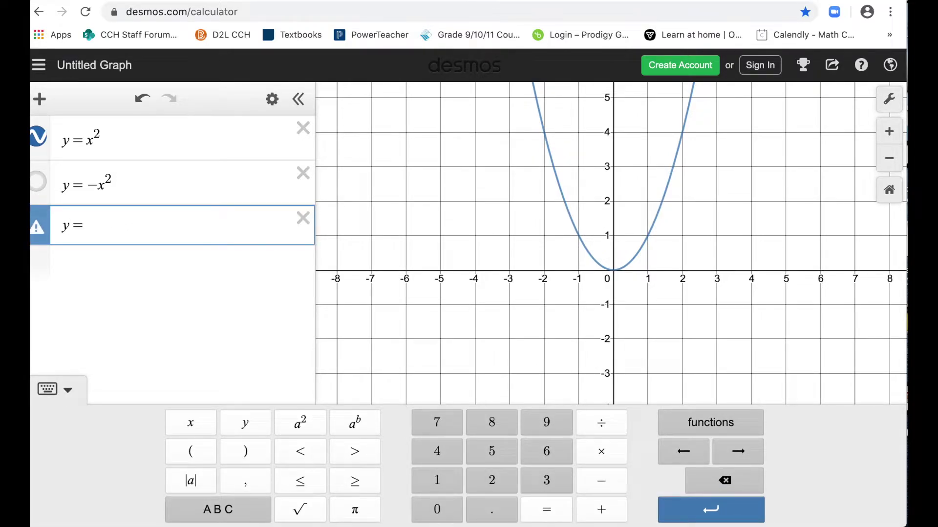
pyautogui.write('2x^2')
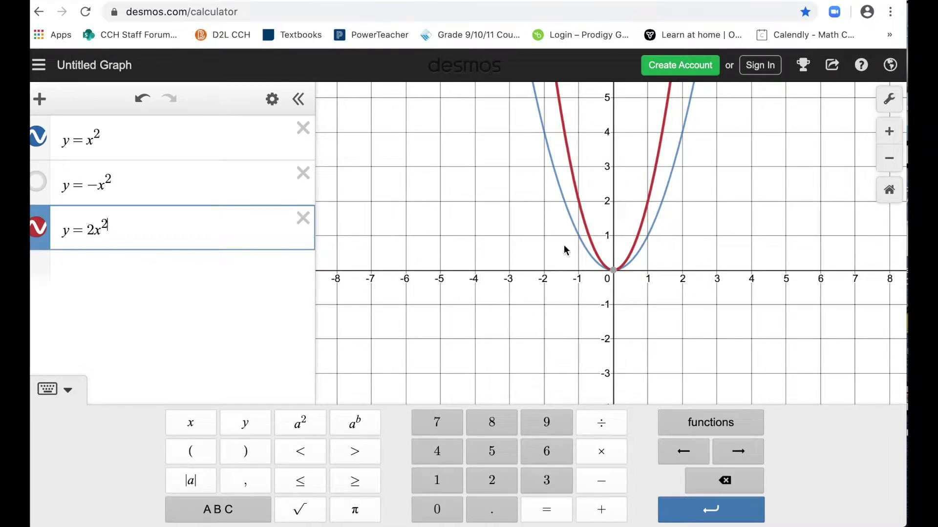
pyautogui.click(90, 231)
pyautogui.click(734, 285)
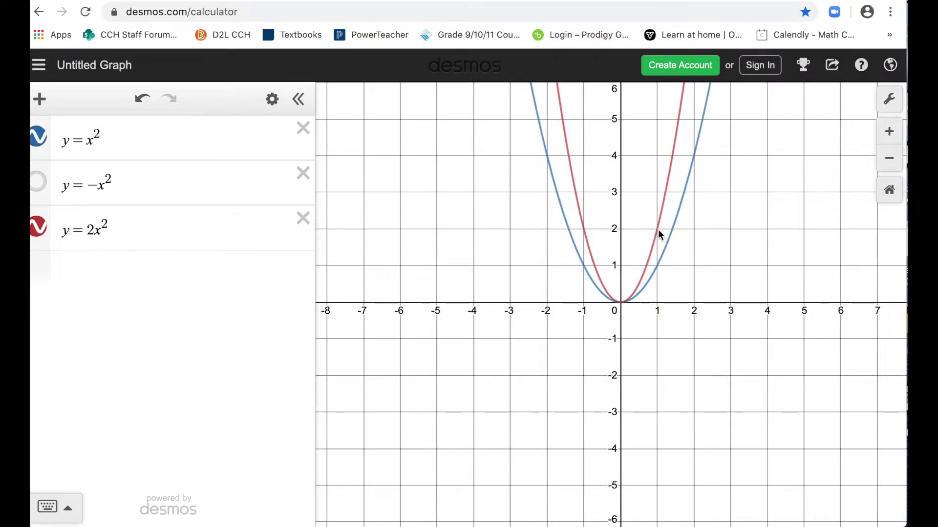
pyautogui.moveTo(719, 180); pyautogui.dragTo(716, 311)
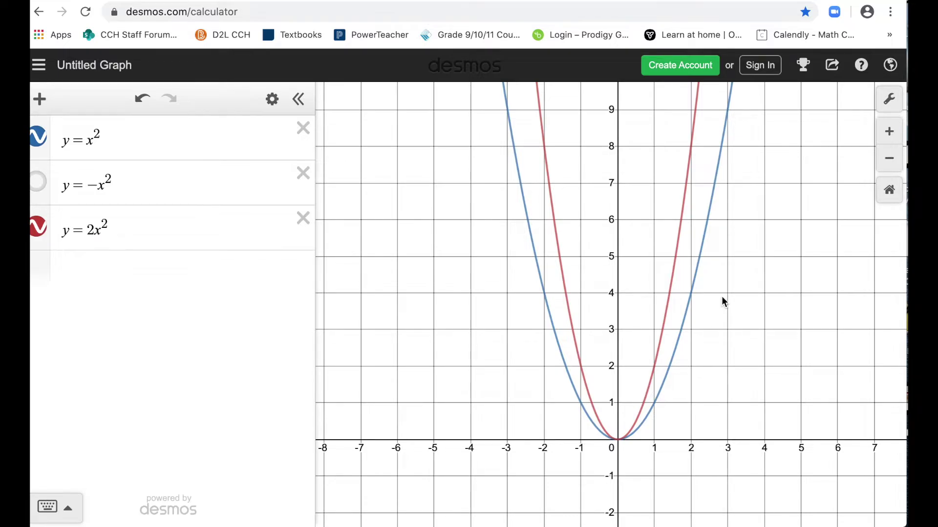
# Change y=2x² to y=−2x² and pan to show the narrow downward red parabola.
pyautogui.click(88, 266)
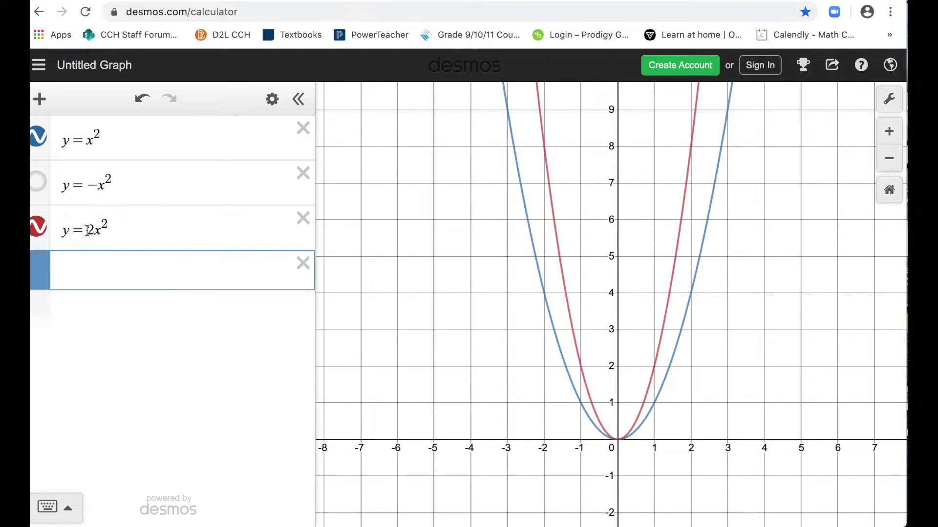
pyautogui.click(87, 230)
pyautogui.write('-')
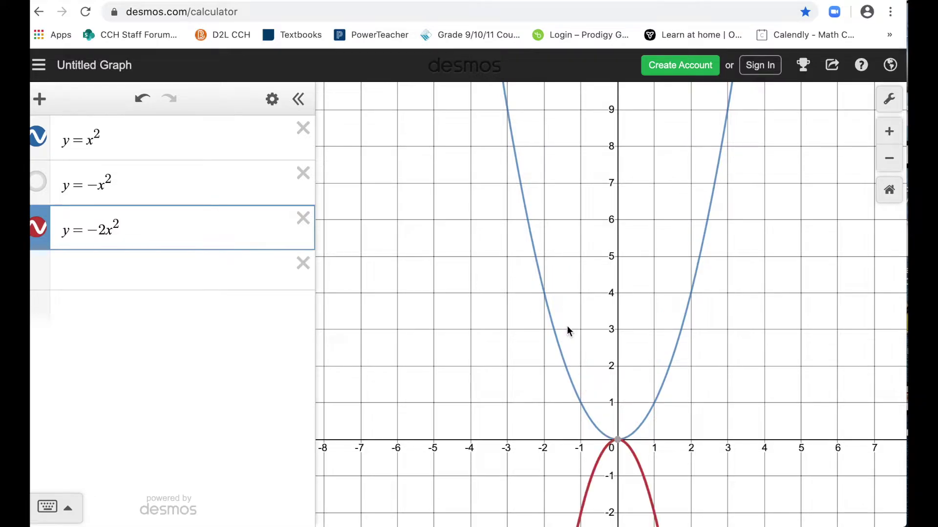
pyautogui.moveTo(816, 315); pyautogui.dragTo(789, 178)
pyautogui.moveTo(793, 286); pyautogui.dragTo(779, 242)
pyautogui.moveTo(797, 338); pyautogui.dragTo(814, 339)
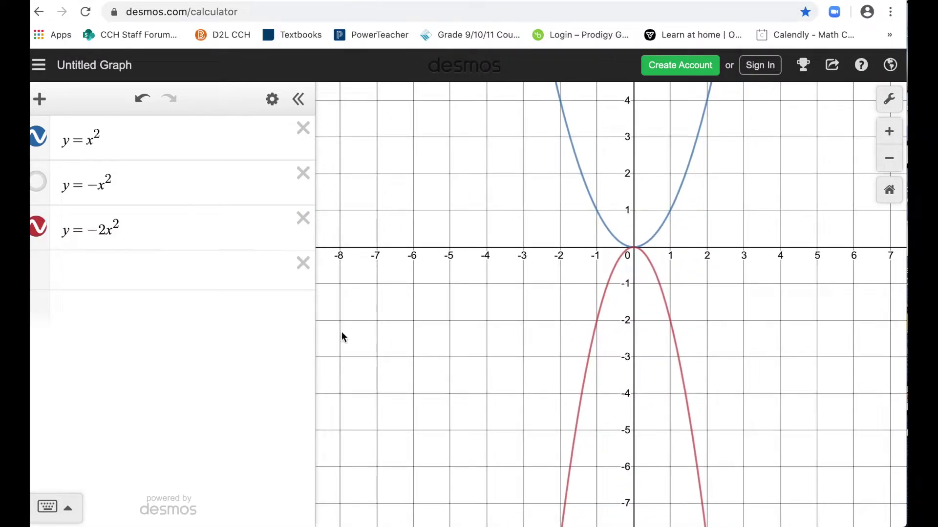
pyautogui.click(116, 141)
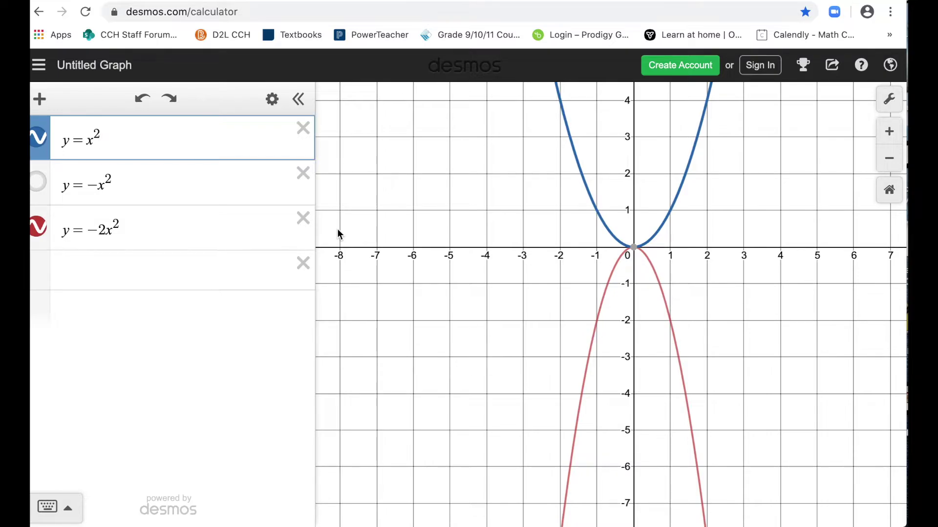
# Delete y=−2x² and y=−x², then enter y=ax² with an a slider.
pyautogui.click(302, 218)
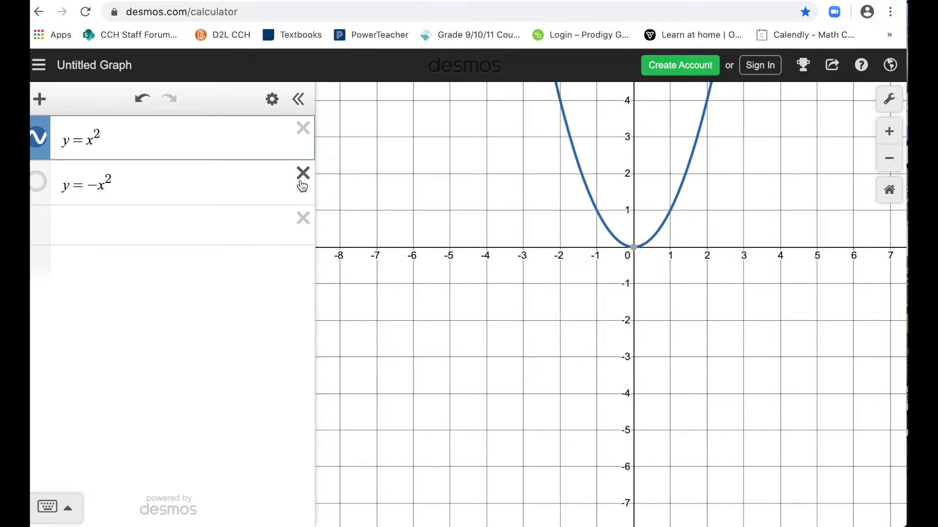
pyautogui.click(302, 175)
pyautogui.click(125, 180)
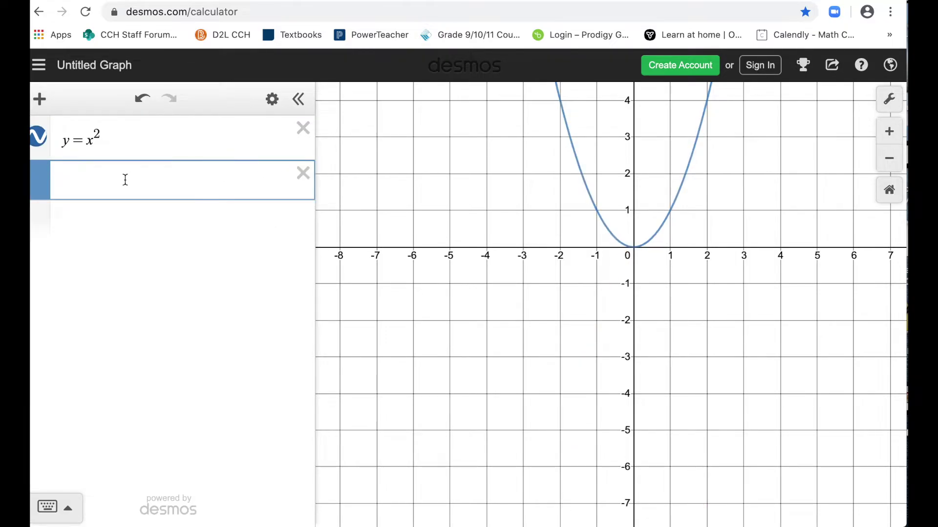
pyautogui.write('y=x')
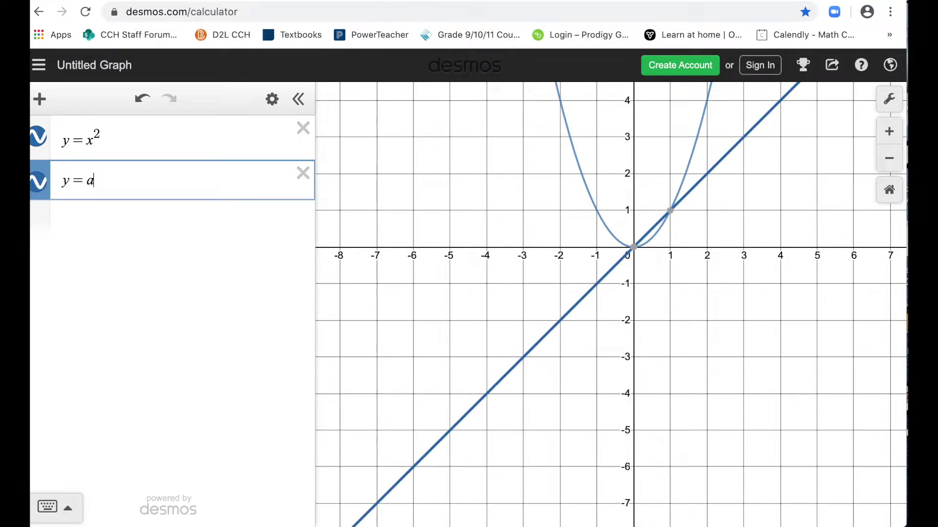
pyautogui.write('a')
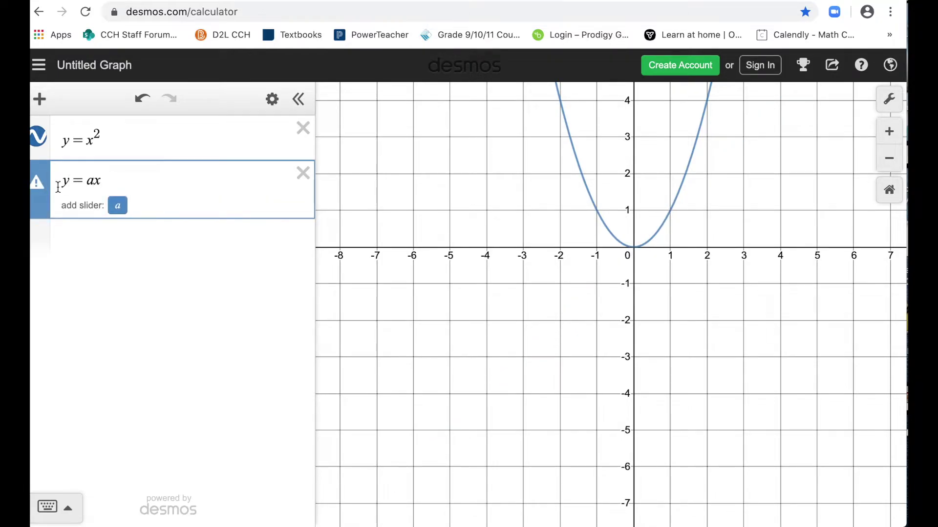
pyautogui.click(117, 205)
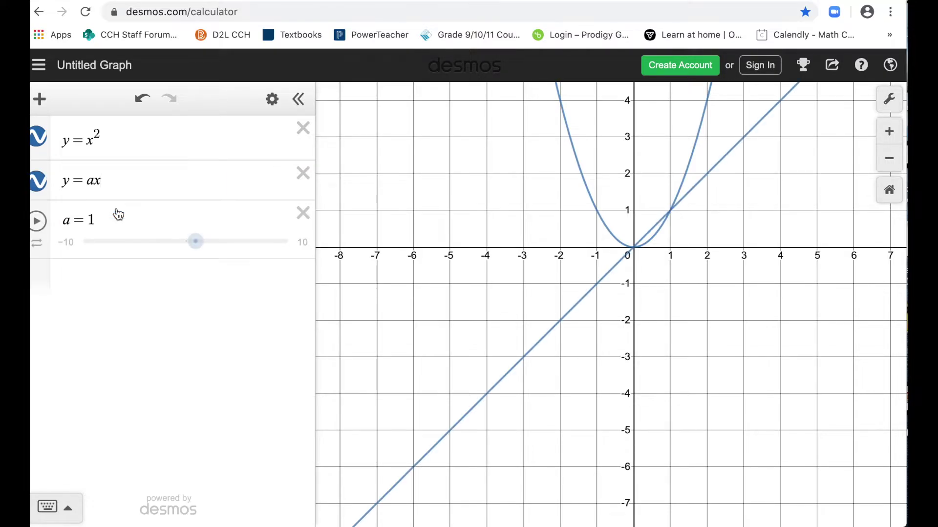
pyautogui.write('^2')
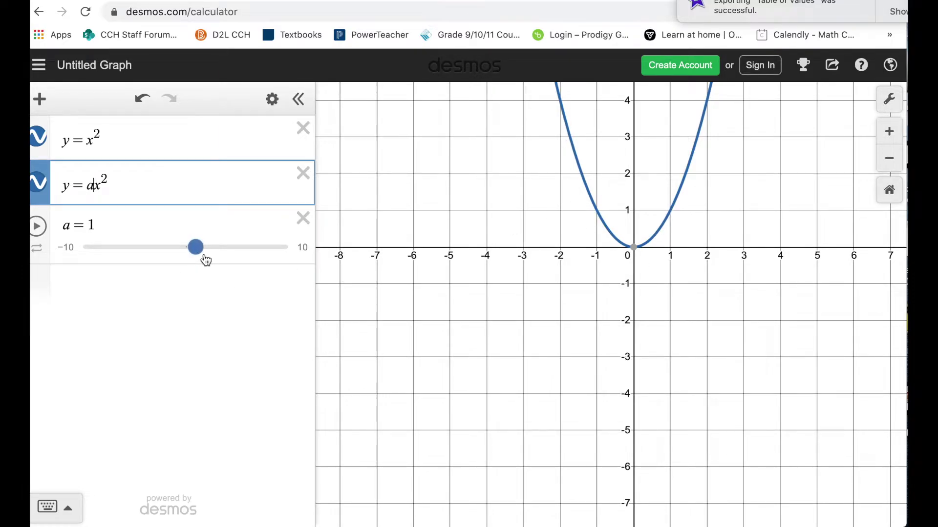
# Colour the y=ax² parabola red.
pyautogui.click(42, 191)
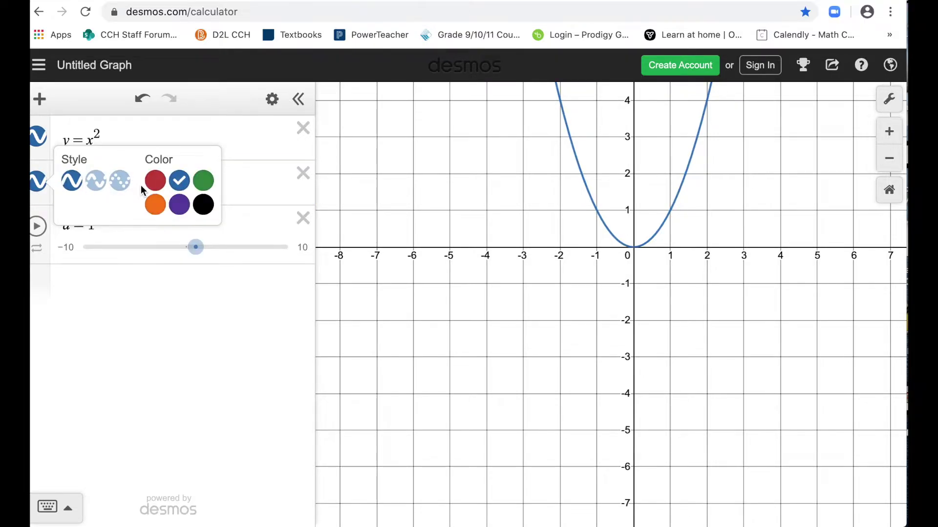
pyautogui.click(158, 189)
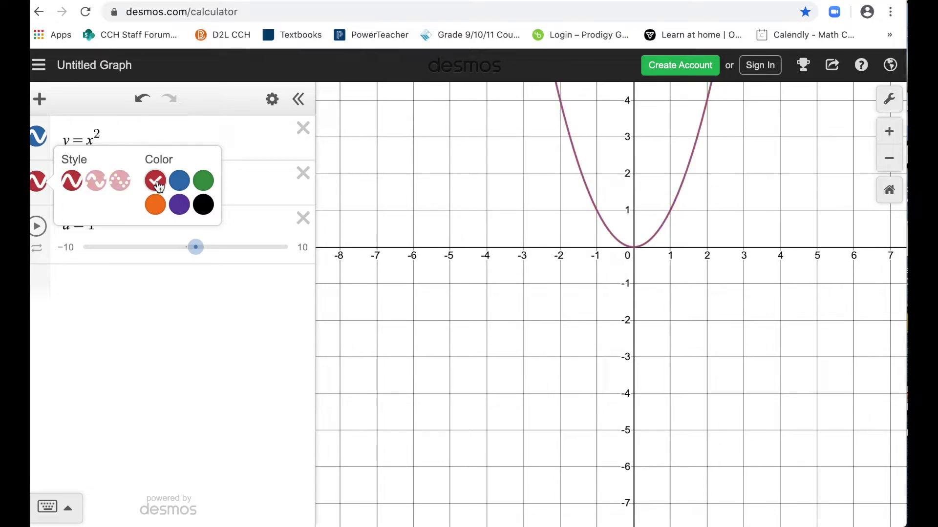
pyautogui.click(254, 302)
pyautogui.click(254, 302)
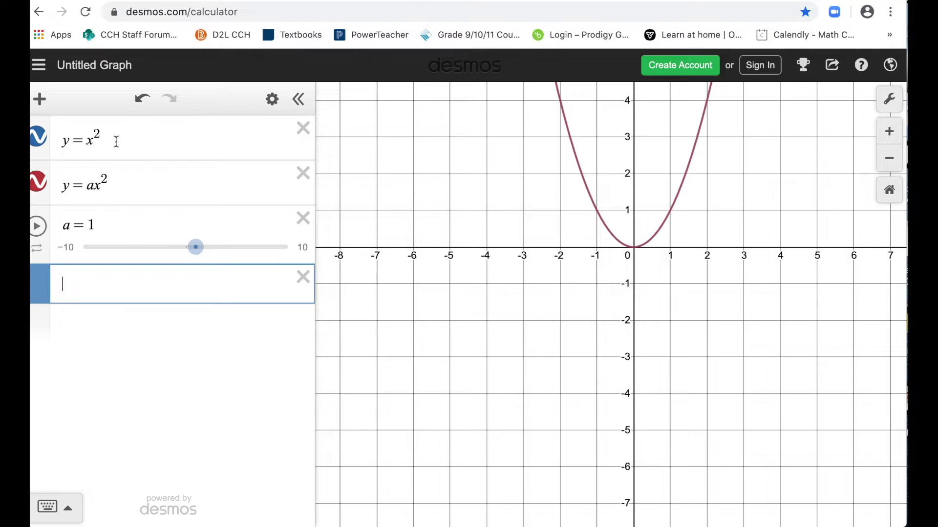
# Remove the empty row and drag a up to about 6, then down through 0 to −0.3.
pyautogui.click(303, 277)
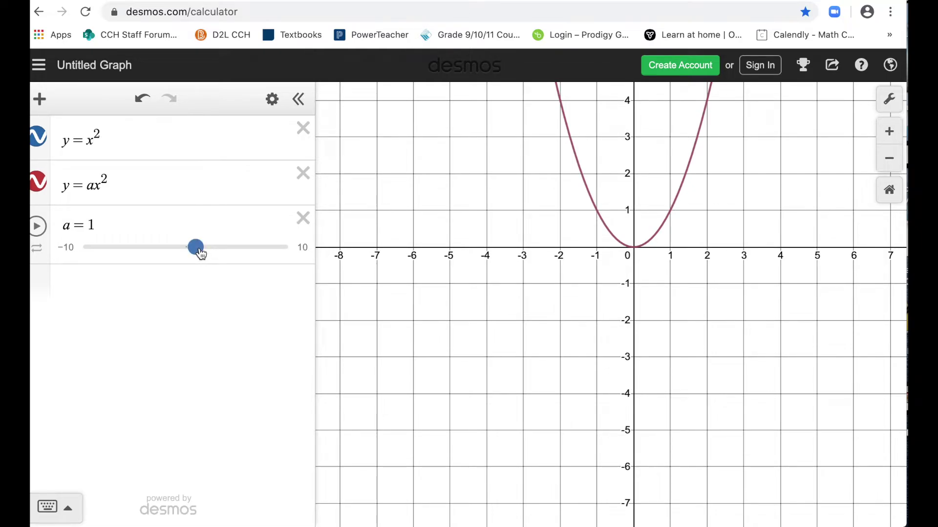
pyautogui.moveTo(201, 253); pyautogui.dragTo(243, 254)
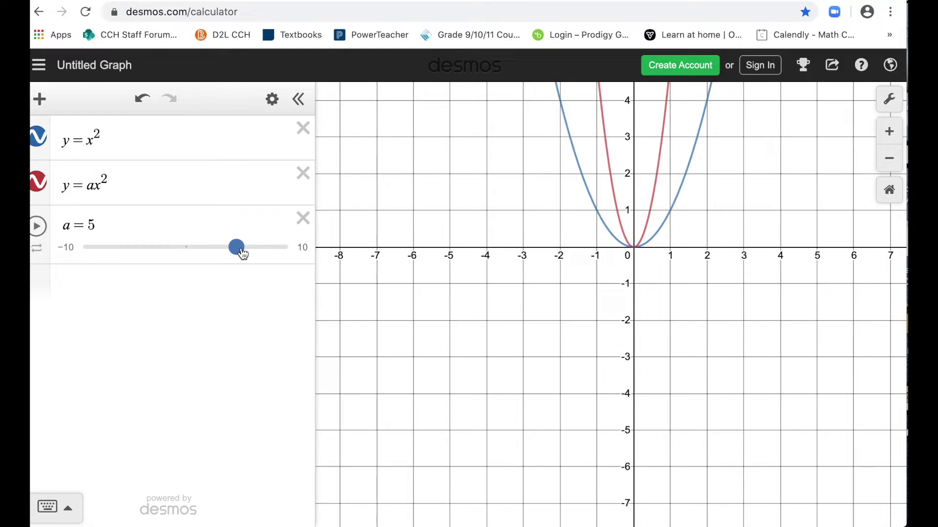
pyautogui.moveTo(243, 254); pyautogui.dragTo(195, 261)
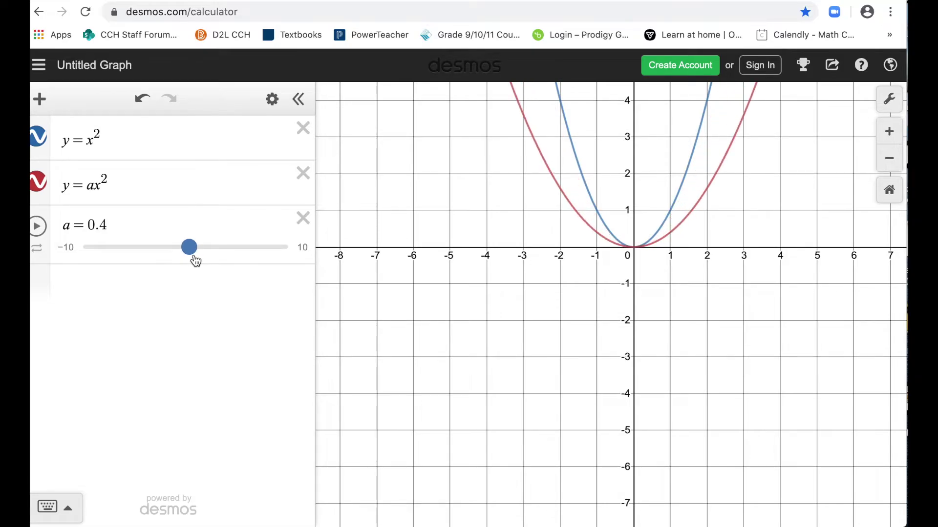
pyautogui.moveTo(195, 259); pyautogui.dragTo(192, 258)
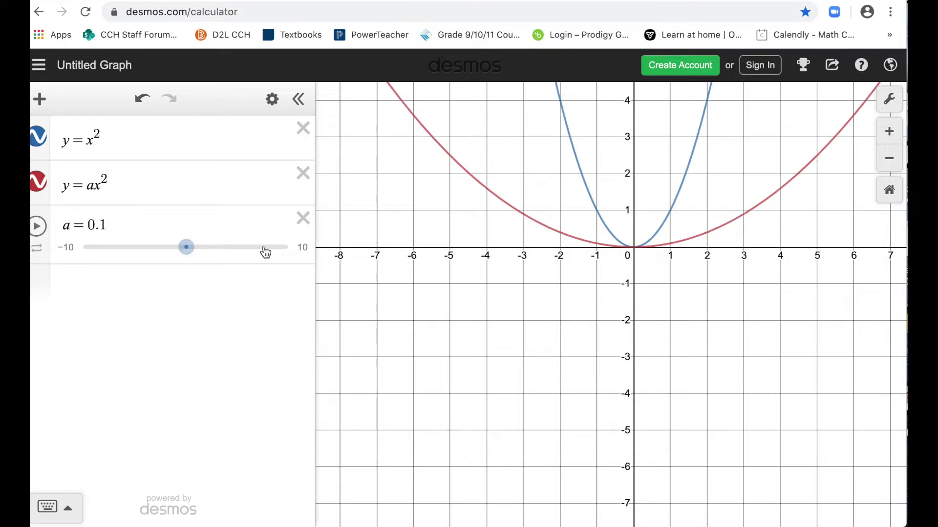
pyautogui.moveTo(185, 253); pyautogui.dragTo(180, 253)
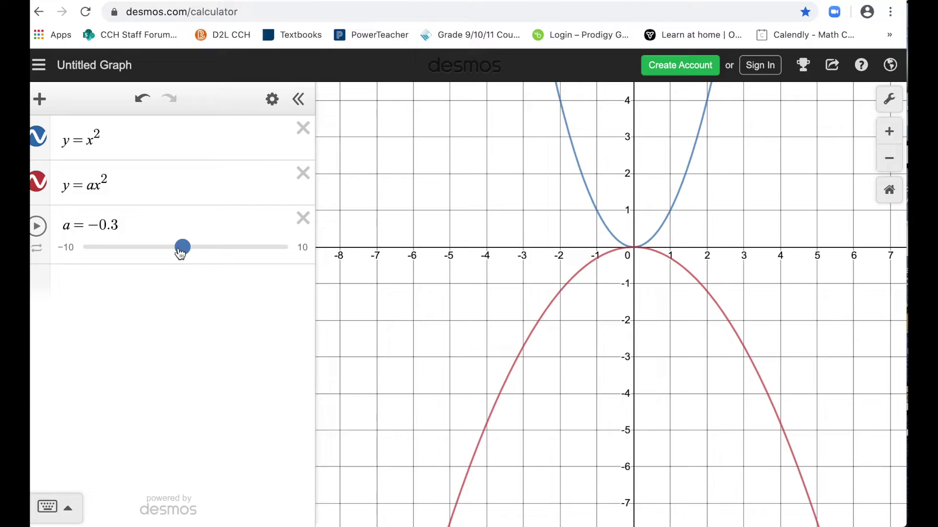
# Drag a from −0.4 through −0.5 down to −3, then animate a until it reaches 0.
pyautogui.moveTo(183, 251); pyautogui.dragTo(182, 251)
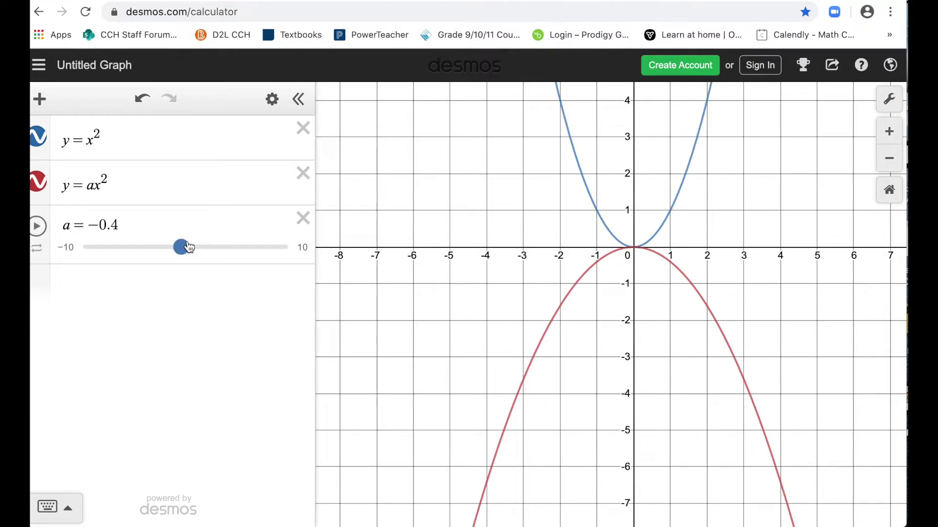
pyautogui.moveTo(183, 248); pyautogui.dragTo(161, 259)
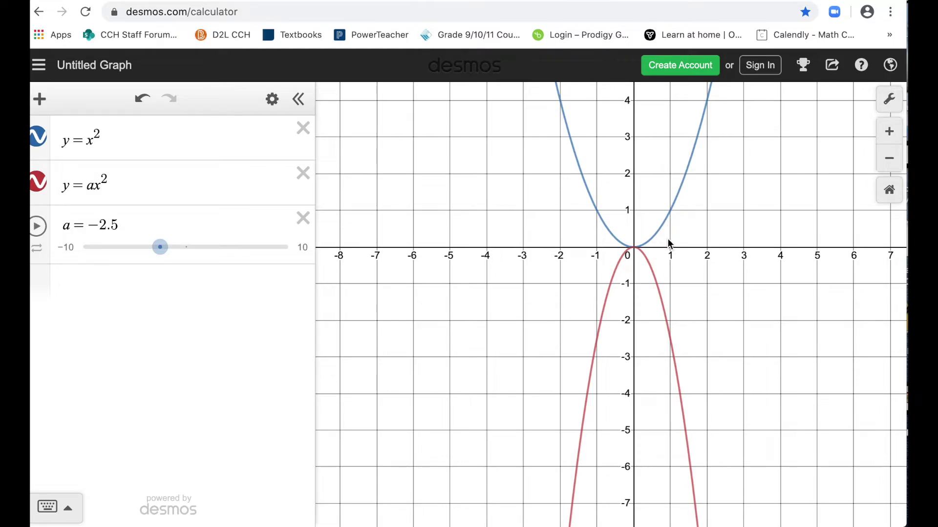
pyautogui.moveTo(160, 253); pyautogui.dragTo(159, 253)
pyautogui.moveTo(157, 253); pyautogui.dragTo(154, 252)
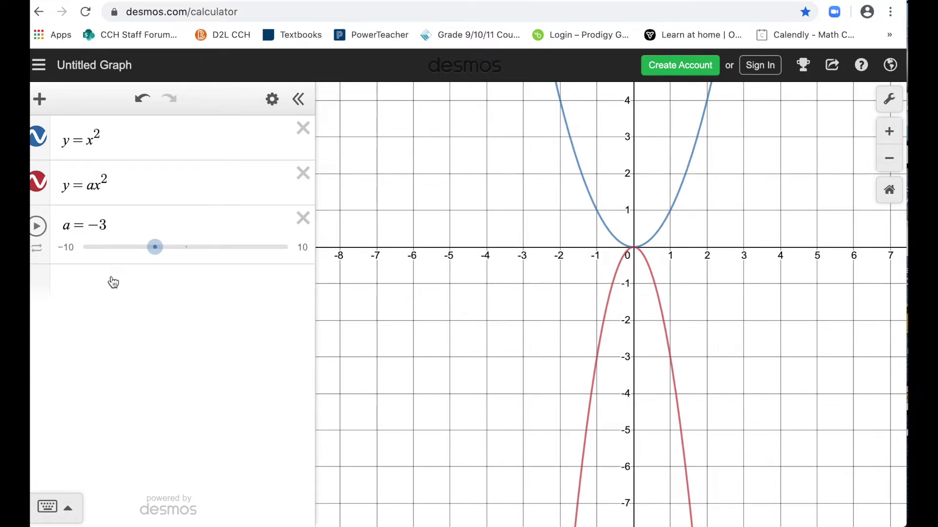
pyautogui.click(38, 232)
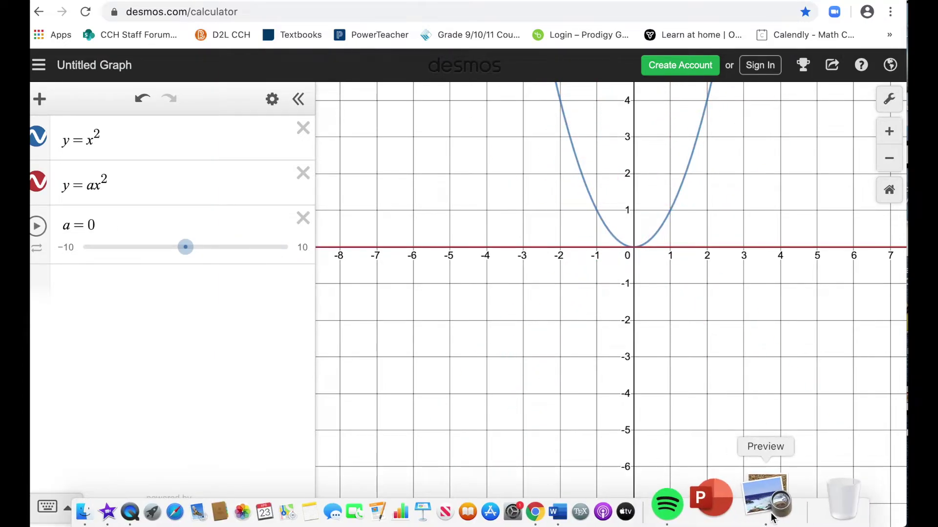
pyautogui.click(767, 508)
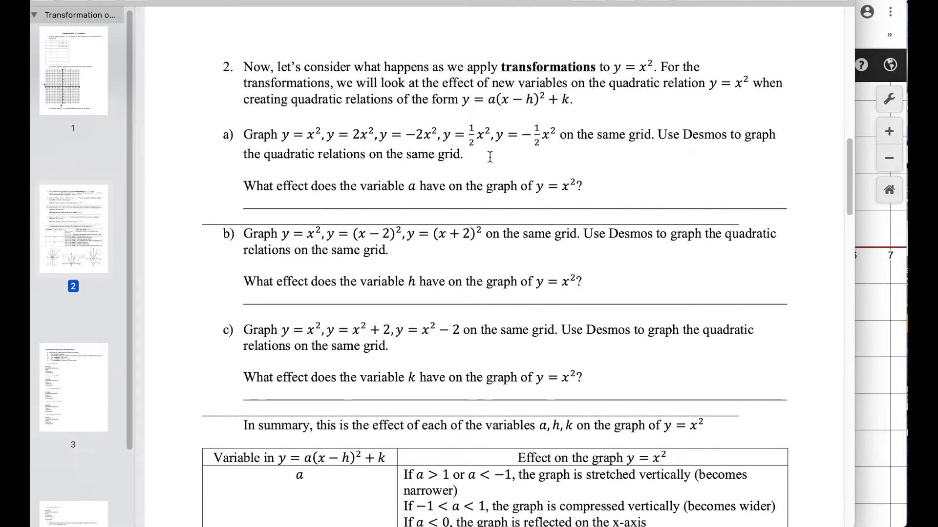
pyautogui.doubleClick(529, 98)
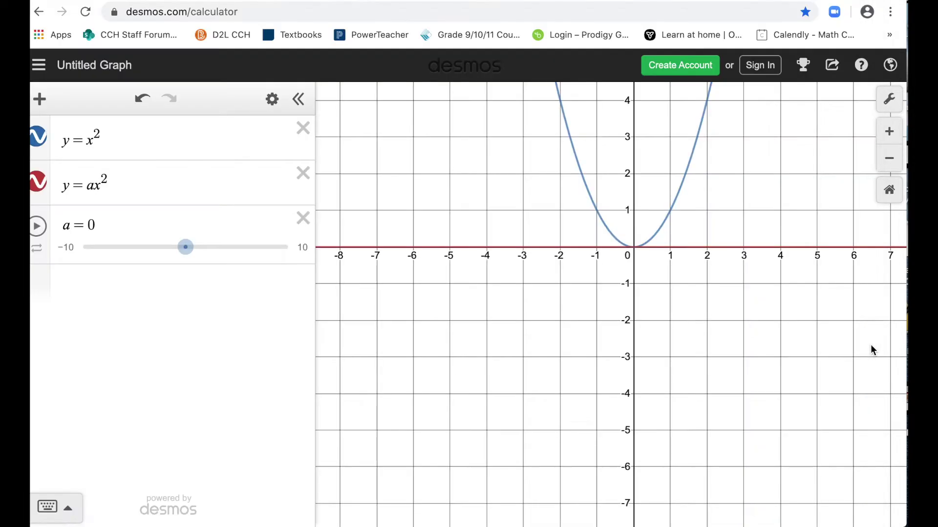
pyautogui.click(870, 345)
# Delete the a slider and y=ax², then add y=(x−2)² coloured red.
pyautogui.click(305, 223)
pyautogui.click(303, 177)
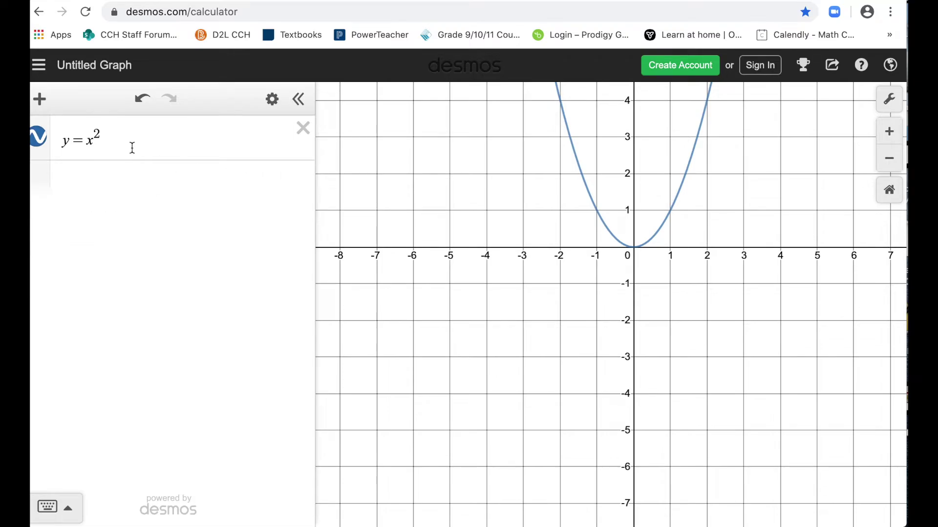
pyautogui.click(81, 181)
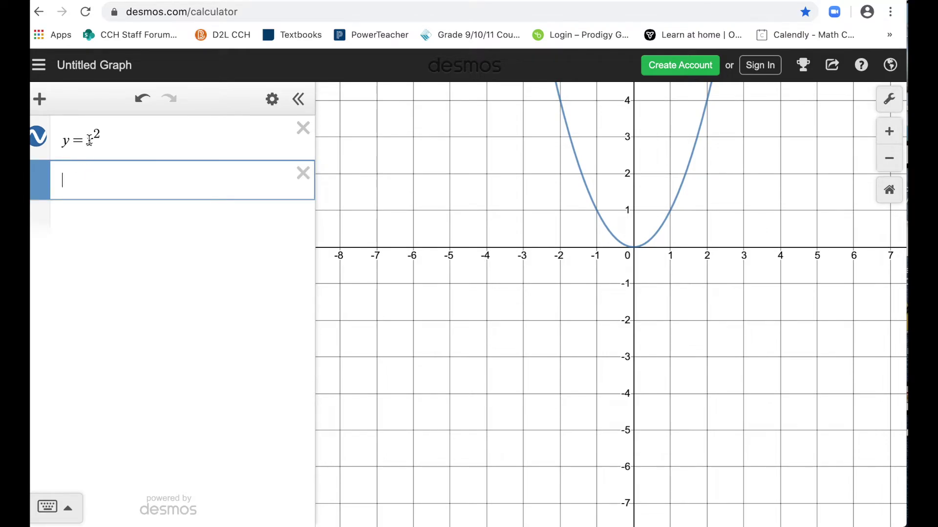
pyautogui.write('y=(x-2)^2')
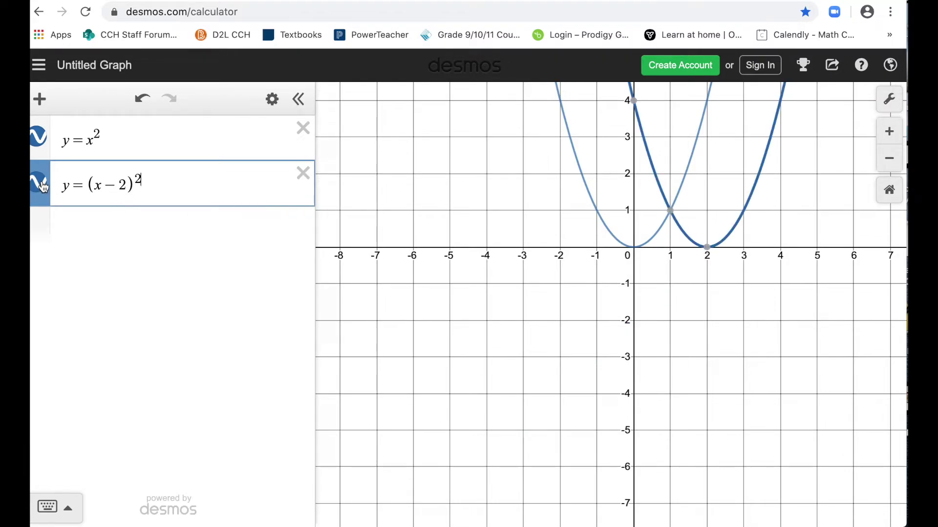
pyautogui.click(43, 184)
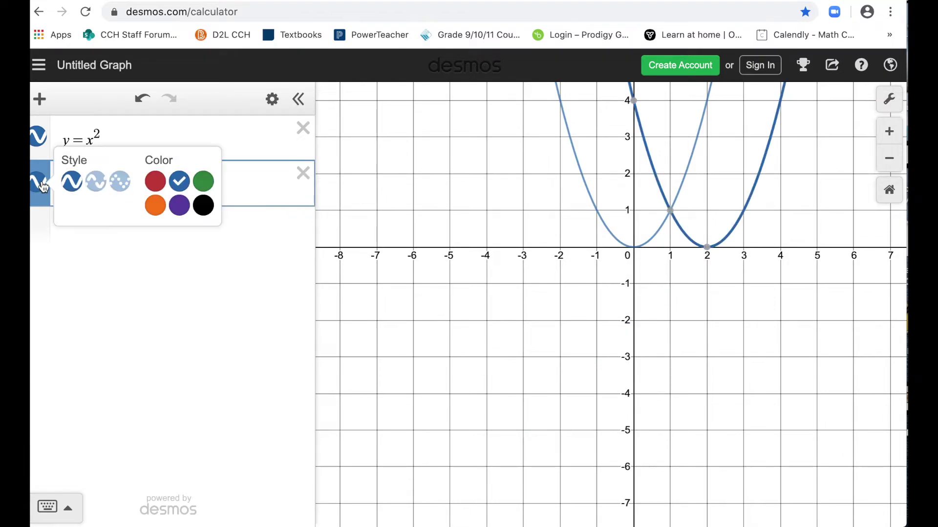
pyautogui.click(155, 184)
pyautogui.click(384, 231)
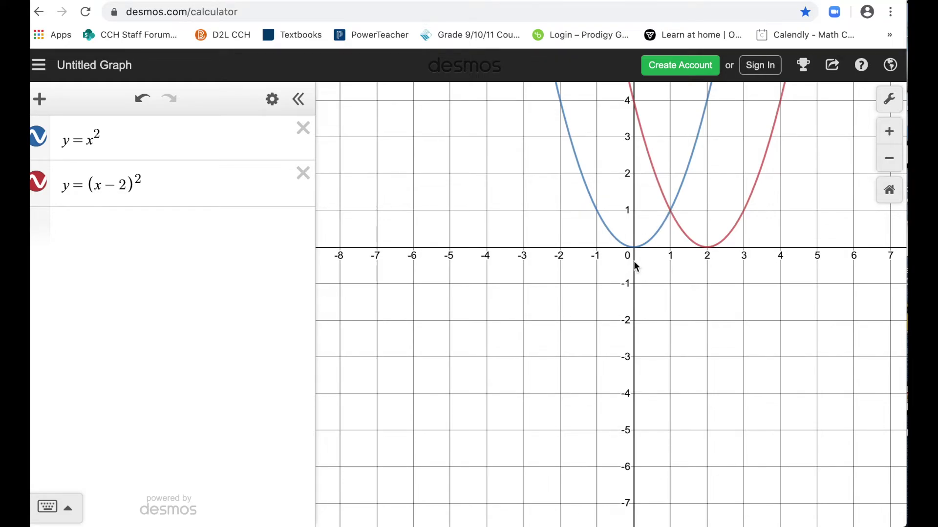
# Add y=(x+2)² in a third expression row to compare with the other parabolas.
pyautogui.click(89, 227)
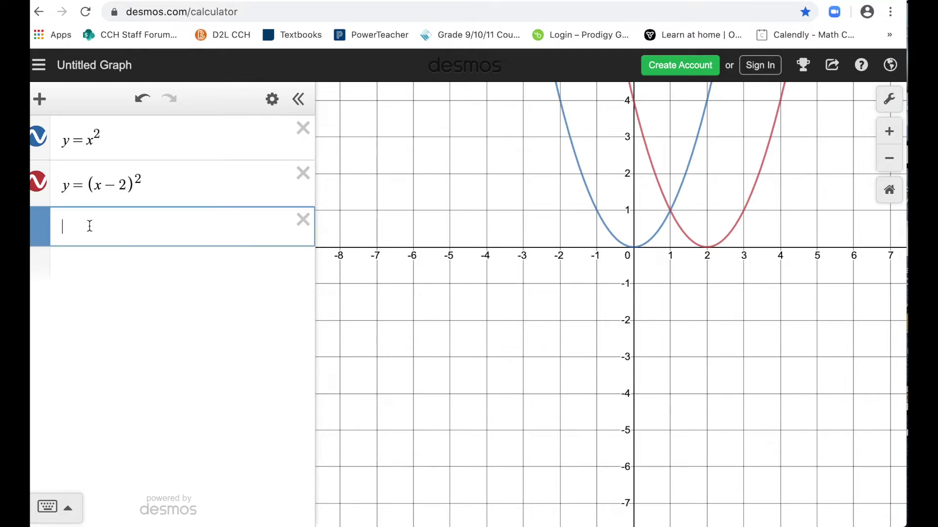
pyautogui.write('y=(')
pyautogui.press('BackSpace')
pyautogui.press('BackSpace')
pyautogui.press('BackSpace')
pyautogui.write('y = (x + 2)')
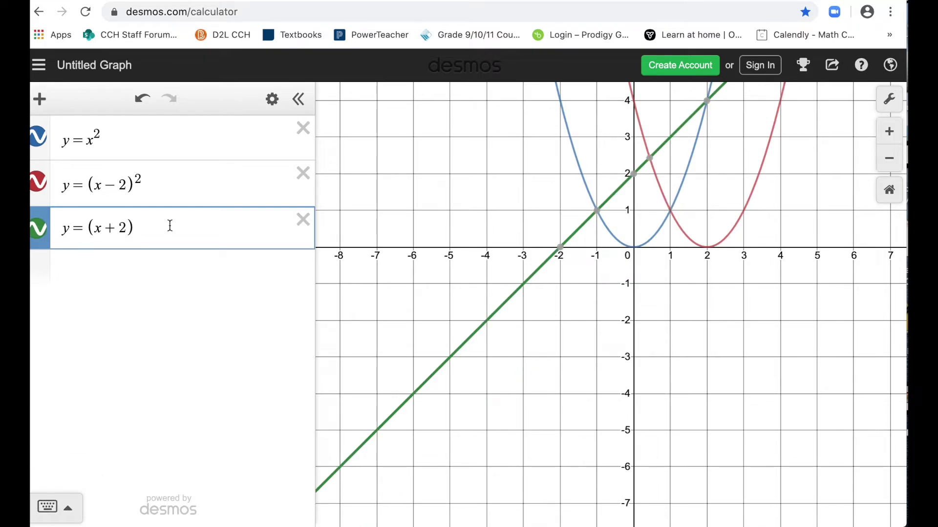
pyautogui.write('^2')
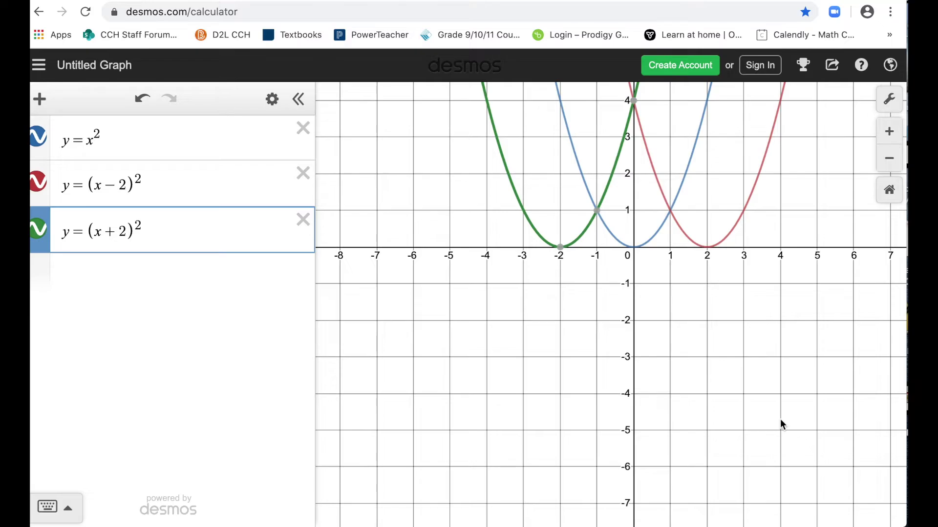
pyautogui.click(746, 350)
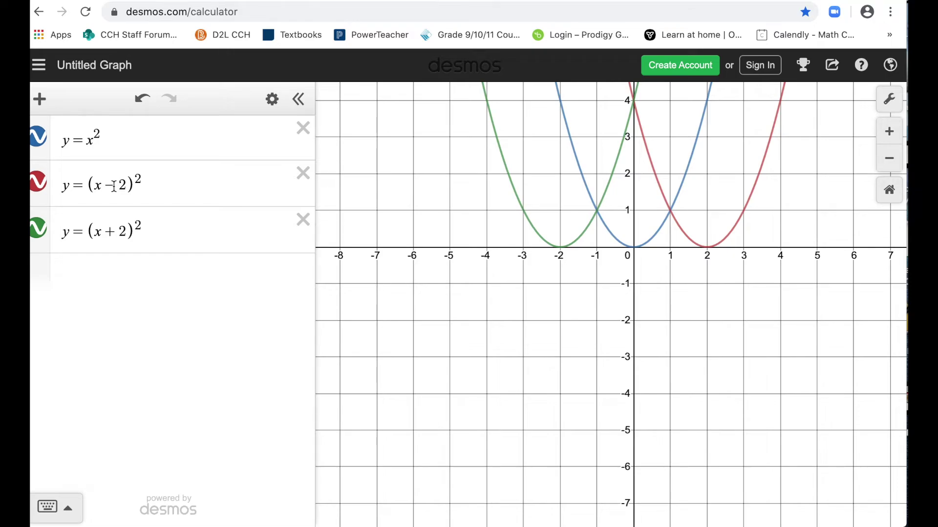
# Delete the y=(x+2)² and y=(x−2)² expressions, leaving only y=x².
pyautogui.click(308, 227)
pyautogui.click(305, 177)
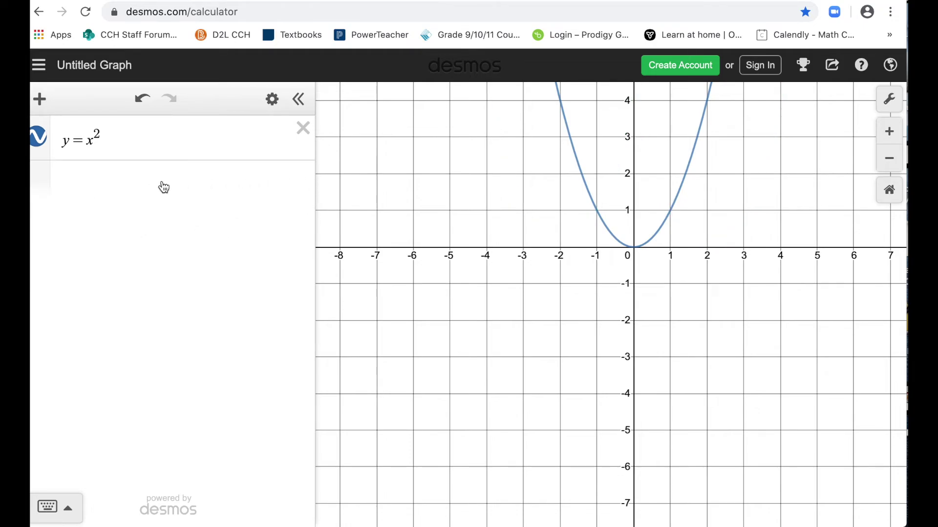
pyautogui.click(163, 184)
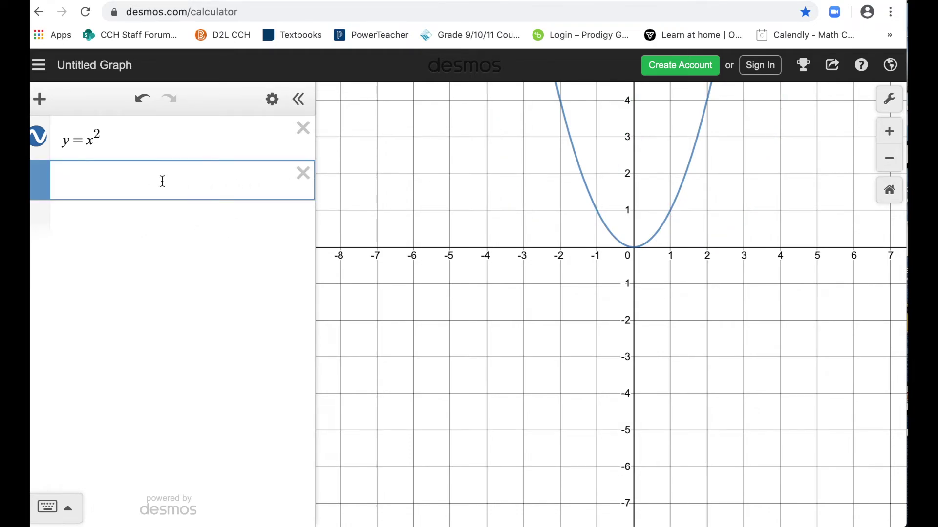
# Enter y=(x−h)² with a new h slider set to 1.
pyautogui.write('y=')
pyautogui.write('(x-h')
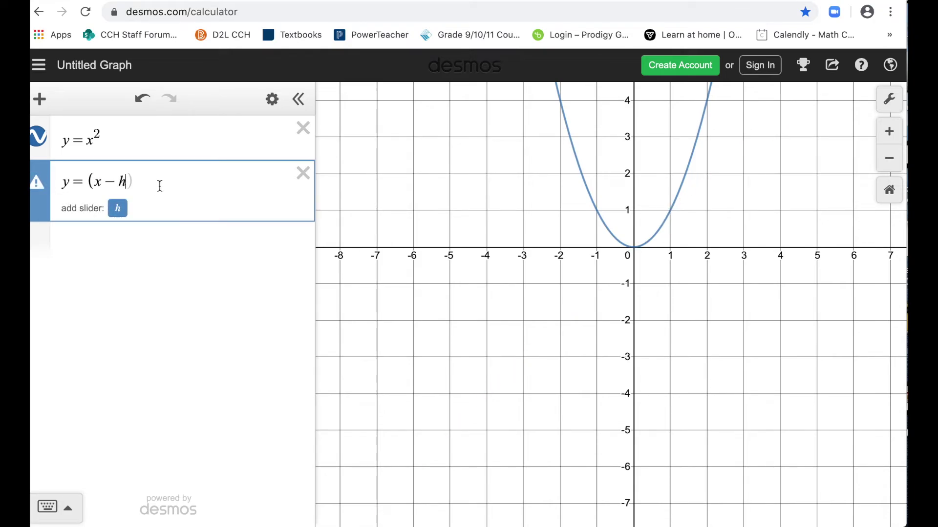
pyautogui.click(119, 216)
pyautogui.click(152, 181)
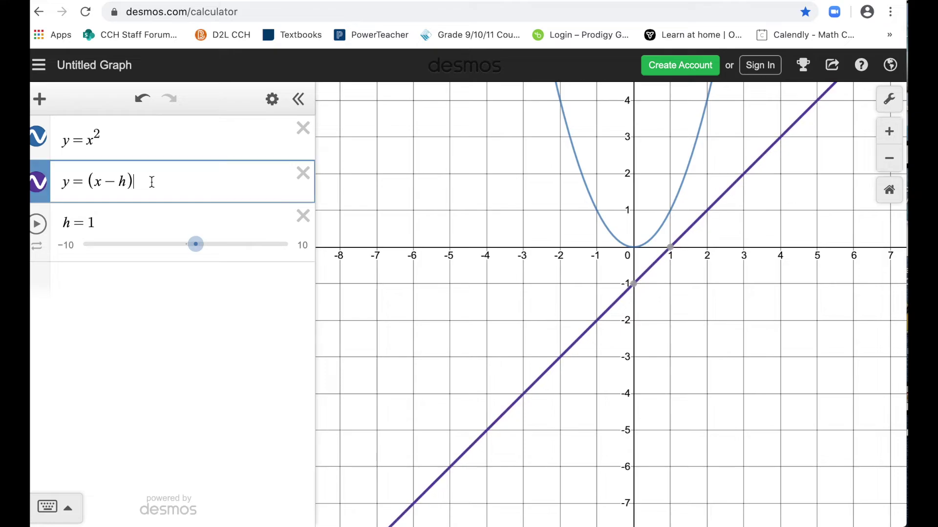
pyautogui.write('^2')
# Drag h through 0, 1.7 and negative values, then start animating h.
pyautogui.moveTo(200, 249); pyautogui.dragTo(200, 255)
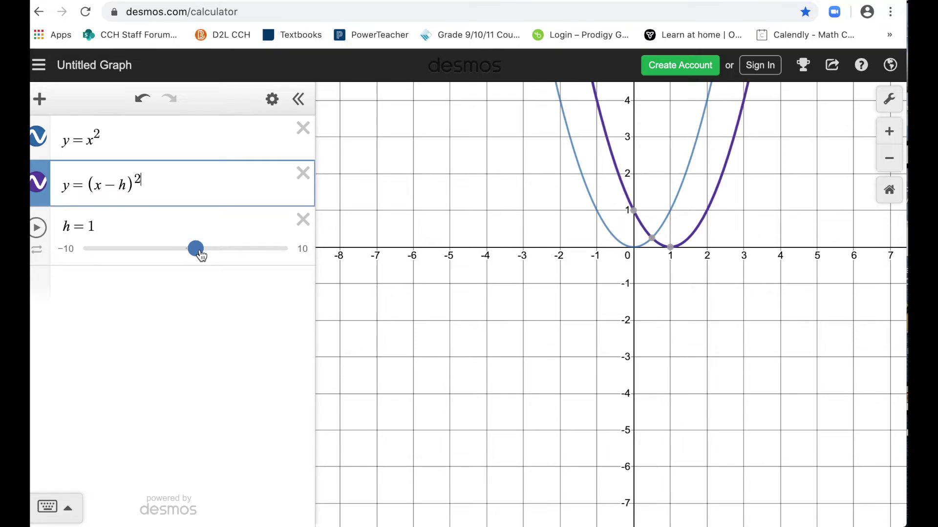
pyautogui.moveTo(200, 255); pyautogui.dragTo(191, 256)
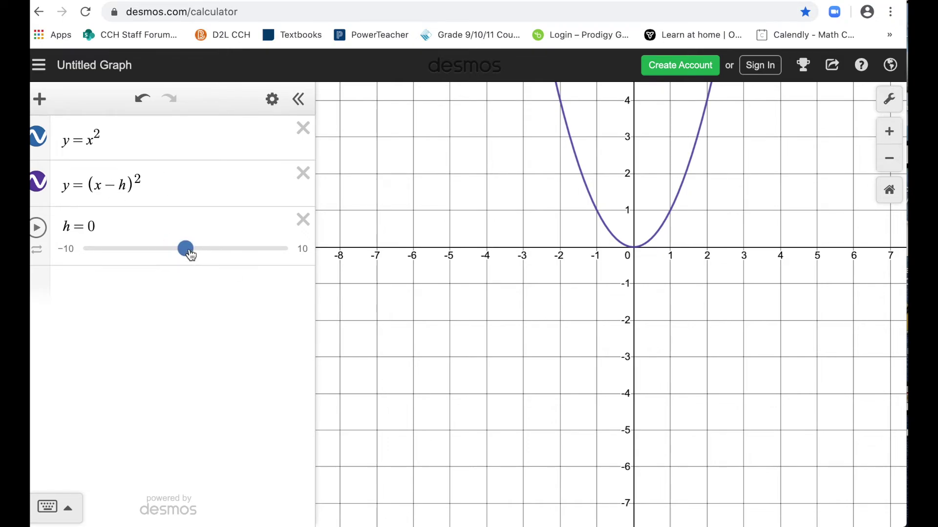
pyautogui.moveTo(190, 254); pyautogui.dragTo(209, 255)
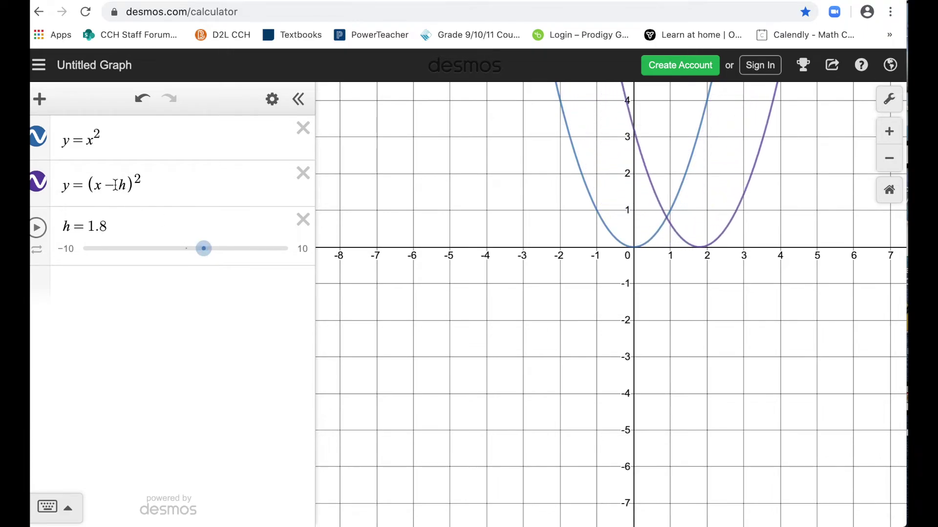
pyautogui.moveTo(210, 253); pyautogui.dragTo(168, 256)
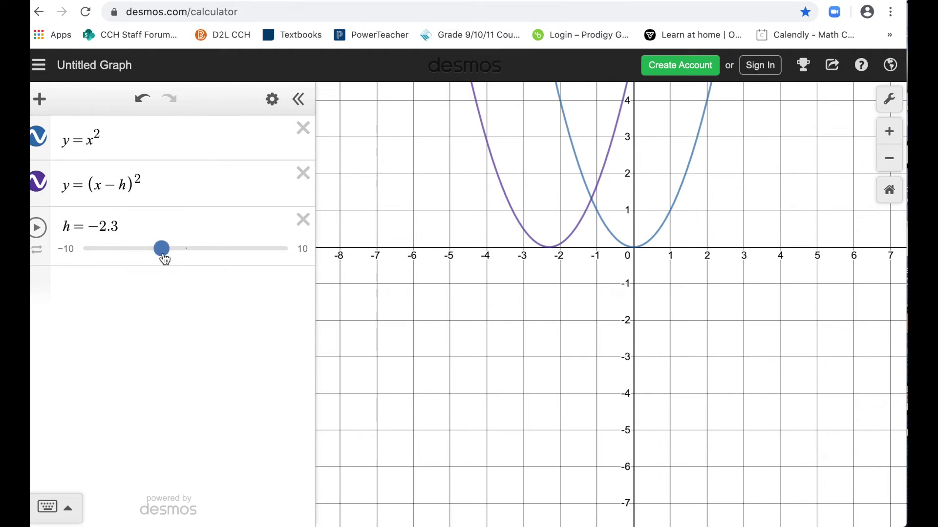
pyautogui.moveTo(163, 258); pyautogui.dragTo(86, 258)
pyautogui.hotkey('ctrl', 'z')
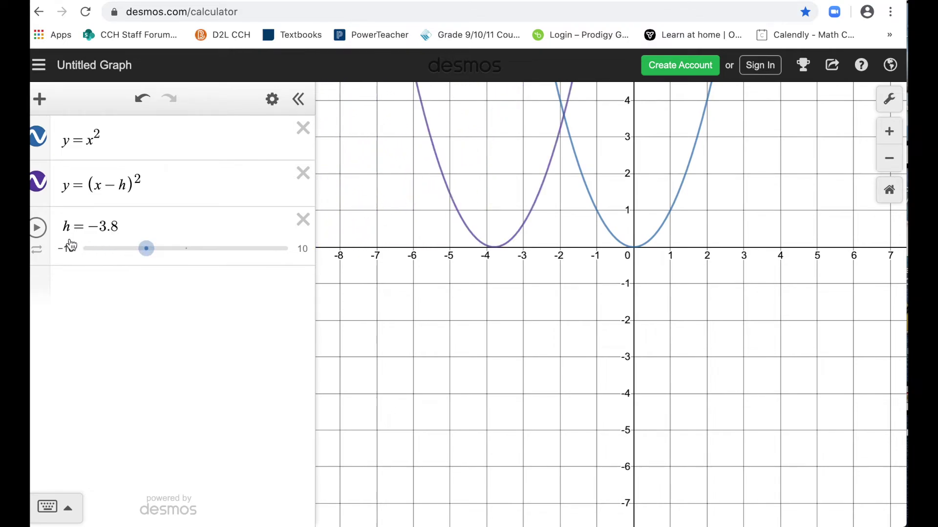
pyautogui.click(37, 230)
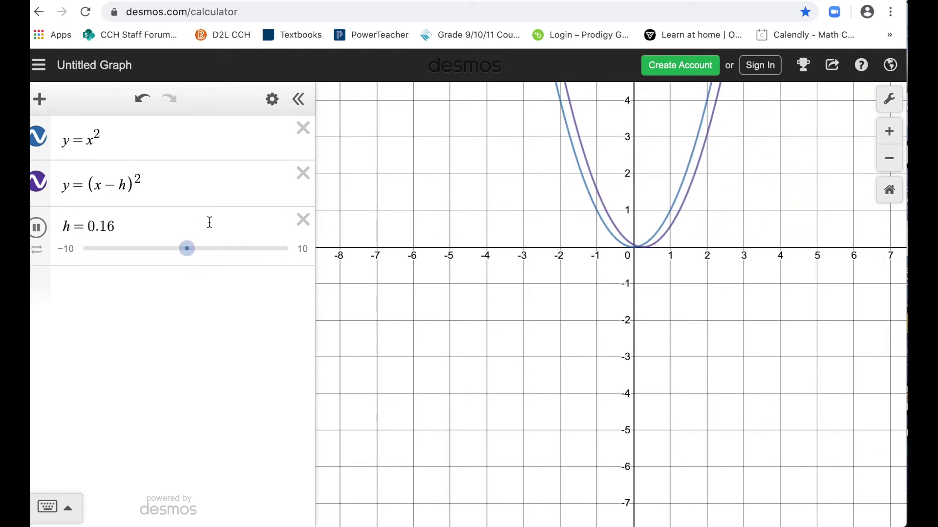
# Review the transformations worksheet, then return to Desmos and delete the y=(x−h)² row.
pyautogui.press('super+Tab')
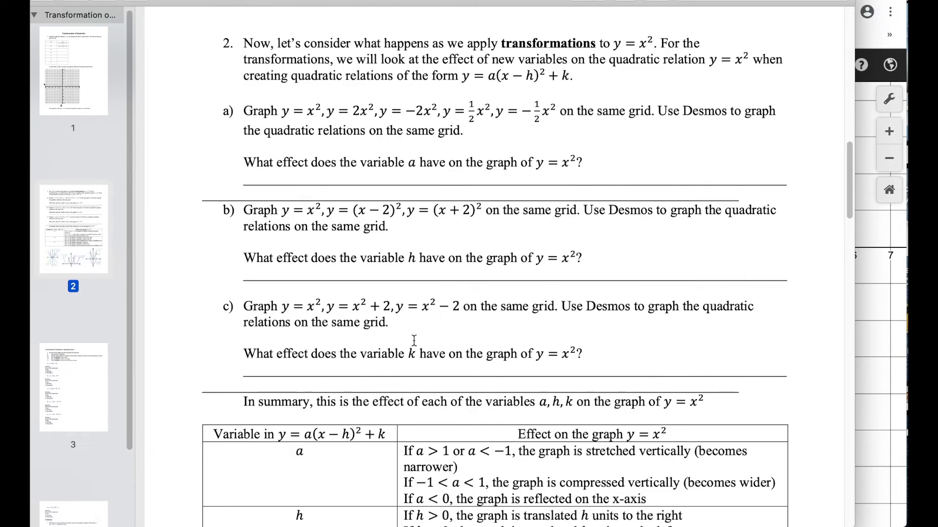
pyautogui.click(878, 360)
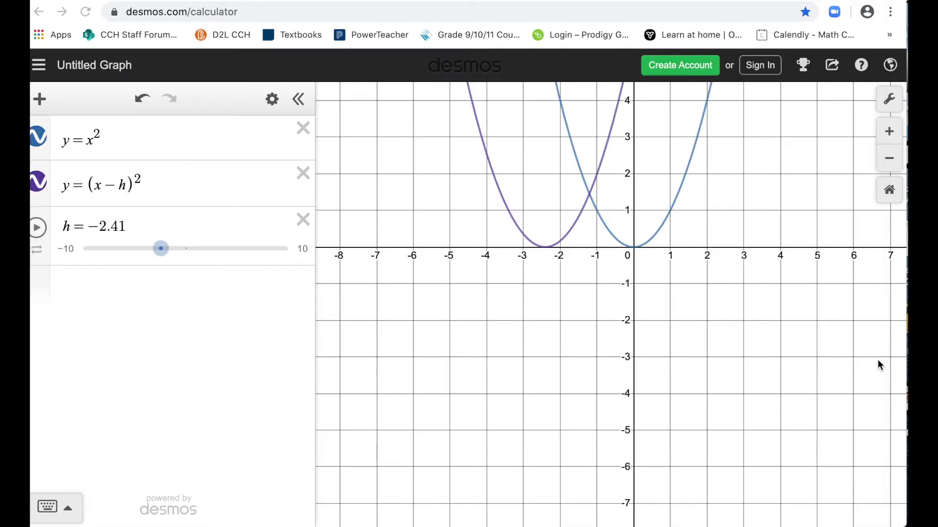
pyautogui.click(303, 173)
# Delete the h slider and graph y=x²+2 in a new row.
pyautogui.click(303, 173)
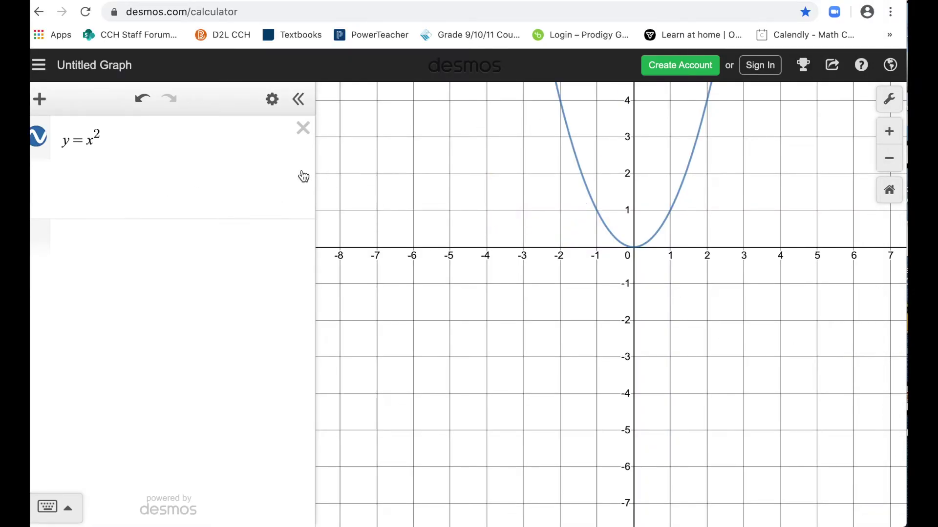
pyautogui.click(163, 186)
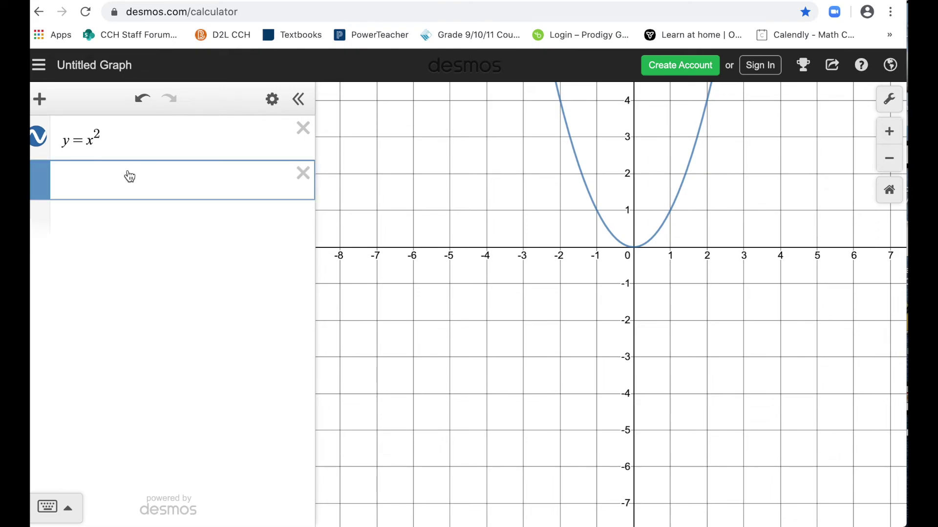
pyautogui.write('y=x^2')
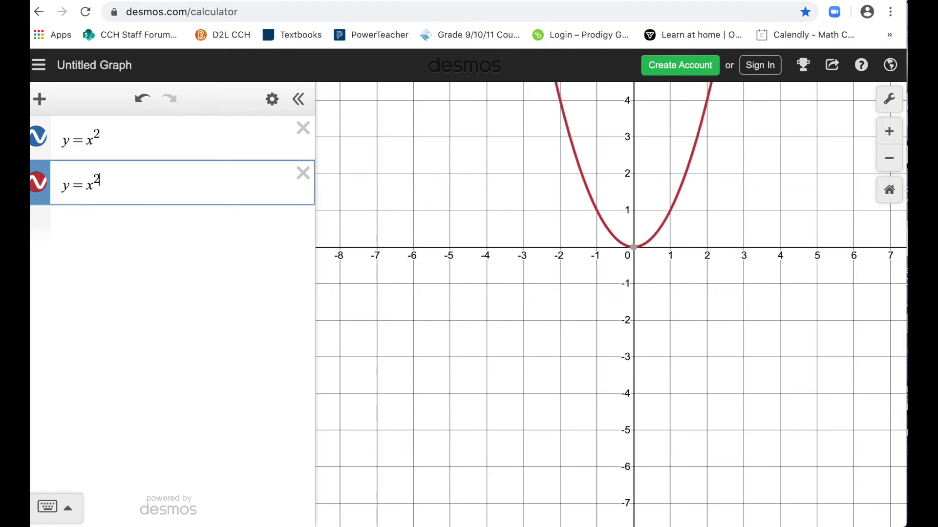
pyautogui.press('Right')
pyautogui.write('+')
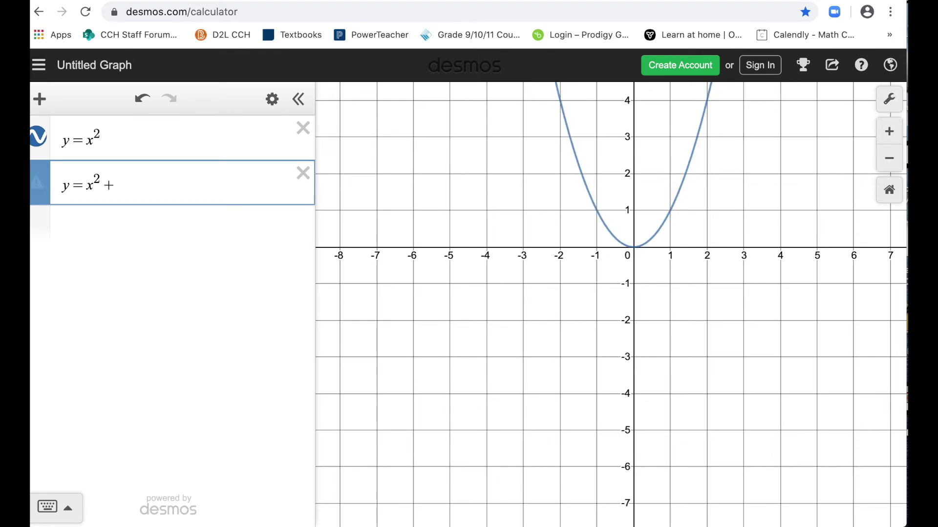
pyautogui.write('2')
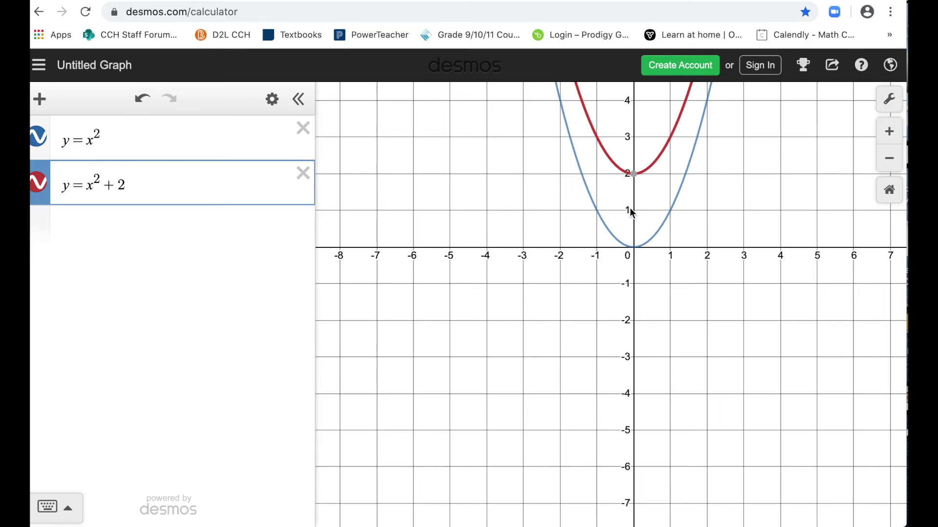
# Show the vertices (0, 0) and (0, 2) and the point (1, 1) on y=x².
pyautogui.click(634, 246)
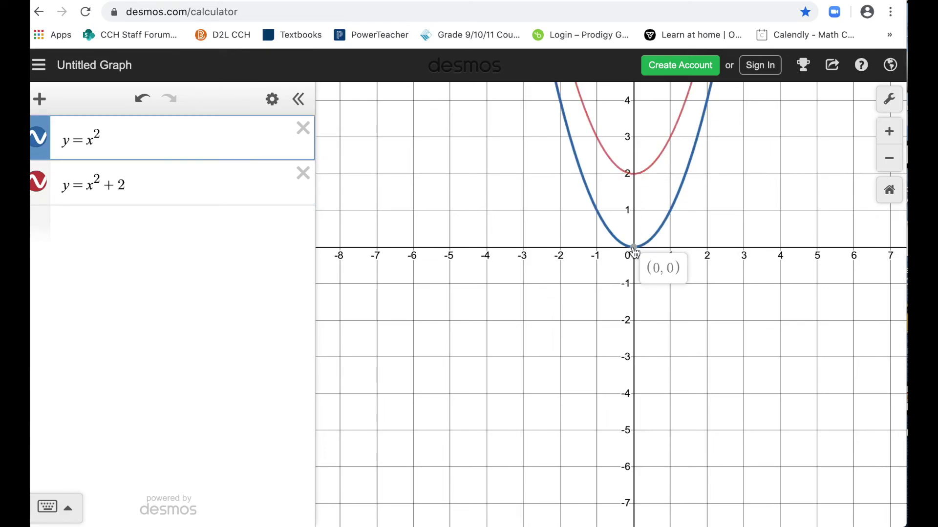
pyautogui.click(635, 172)
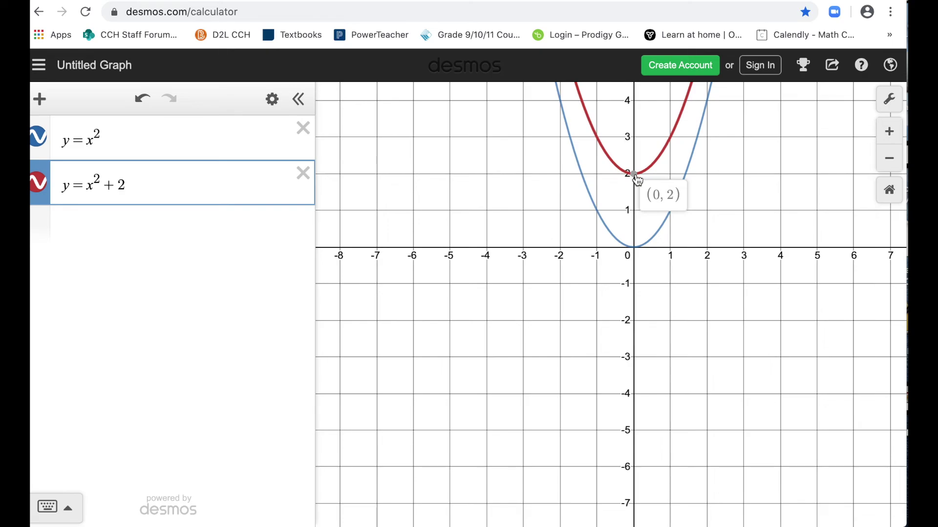
pyautogui.click(670, 210)
pyautogui.click(670, 210)
pyautogui.click(669, 210)
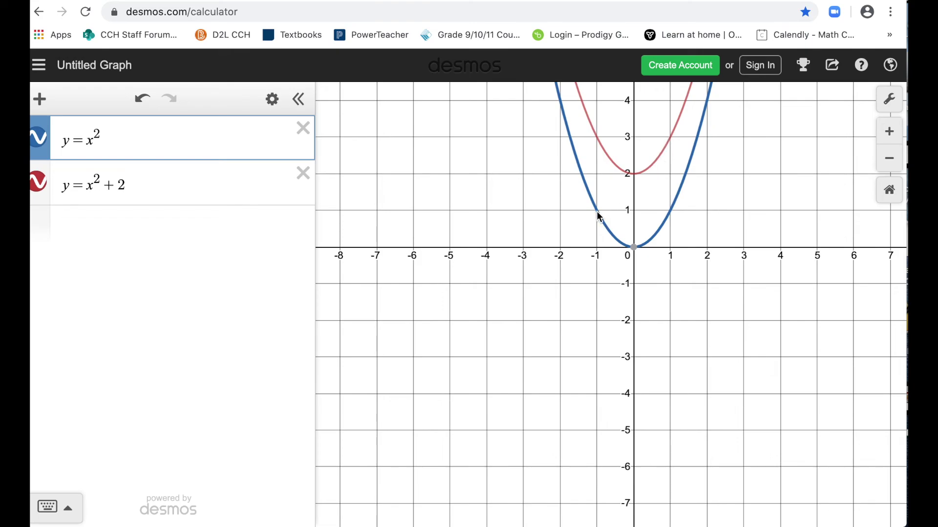
pyautogui.click(597, 138)
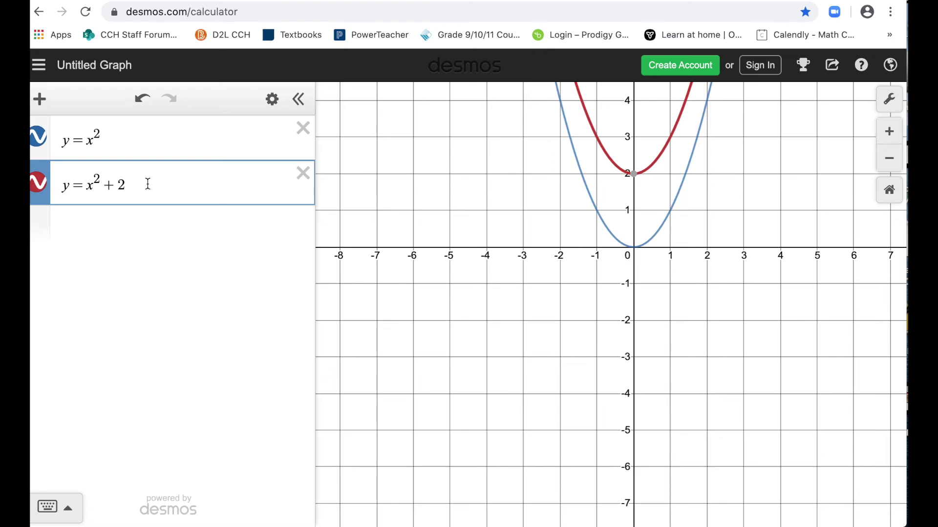
pyautogui.click(83, 225)
# Graph y=x²−2 and colour its parabola green.
pyautogui.write('y=x^2')
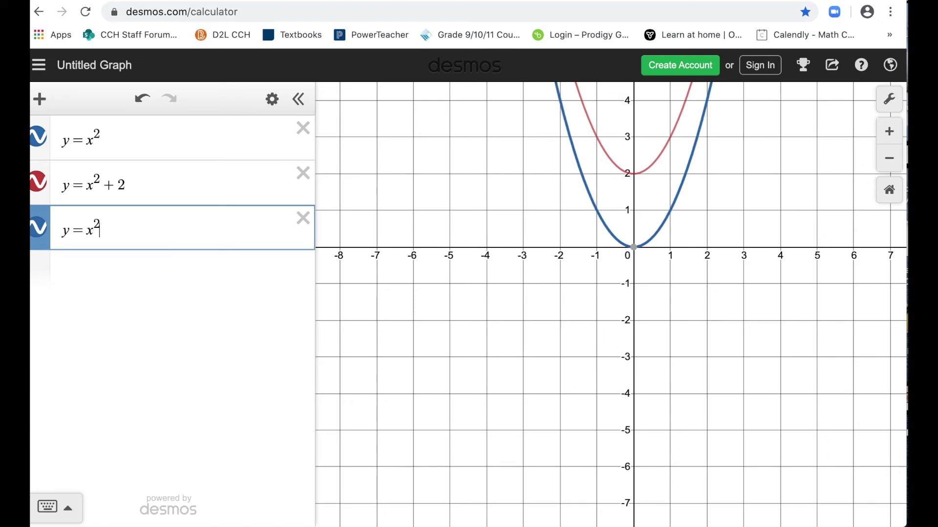
pyautogui.press('Right')
pyautogui.write('-2')
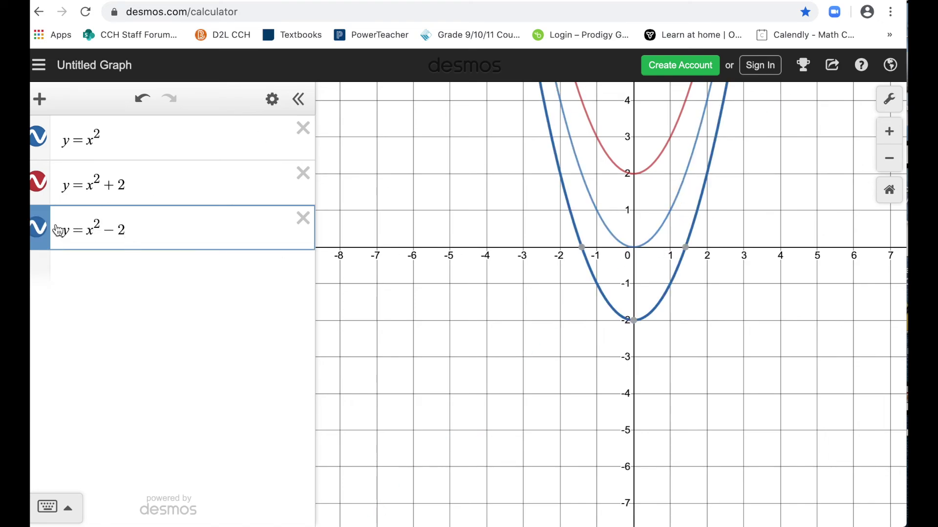
pyautogui.click(36, 233)
pyautogui.click(33, 238)
pyautogui.click(33, 239)
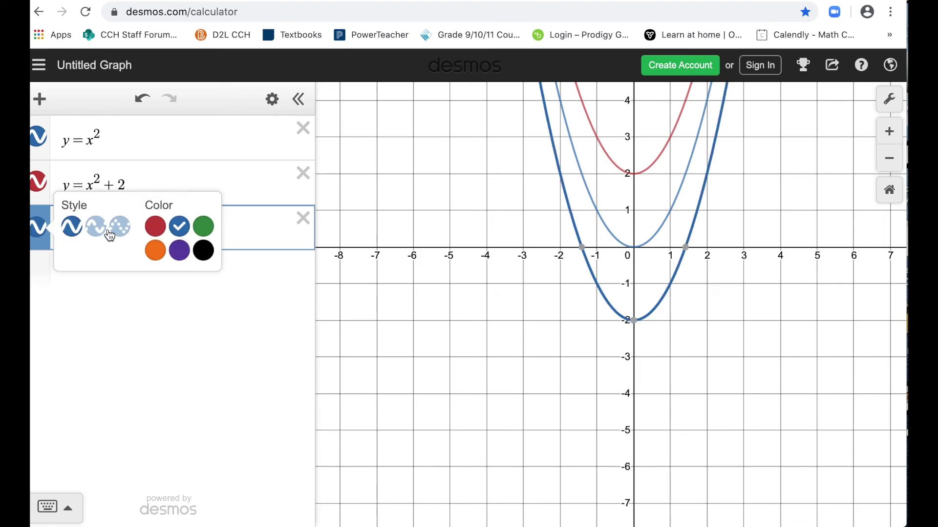
pyautogui.click(204, 227)
pyautogui.click(584, 306)
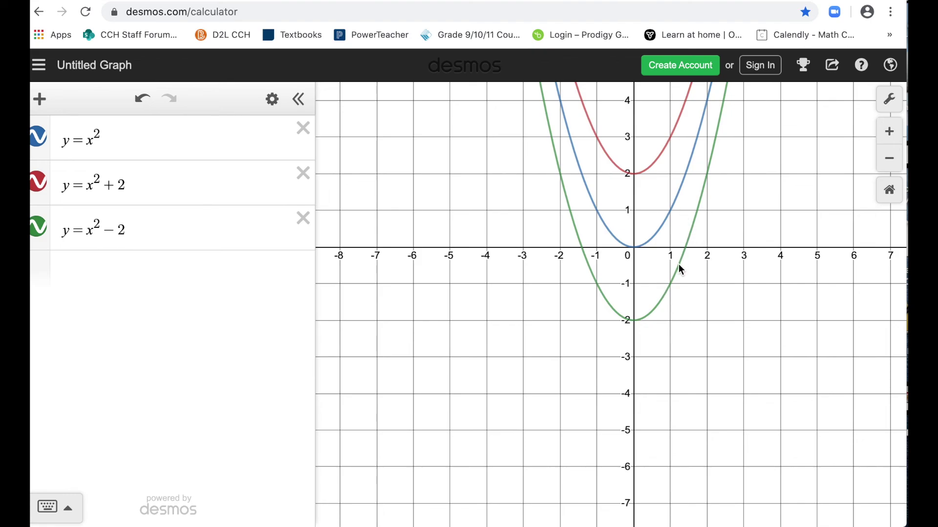
# Delete y=x²−2 and y=x²+2, then graph y=x²+k with k set to −5.1.
pyautogui.click(303, 219)
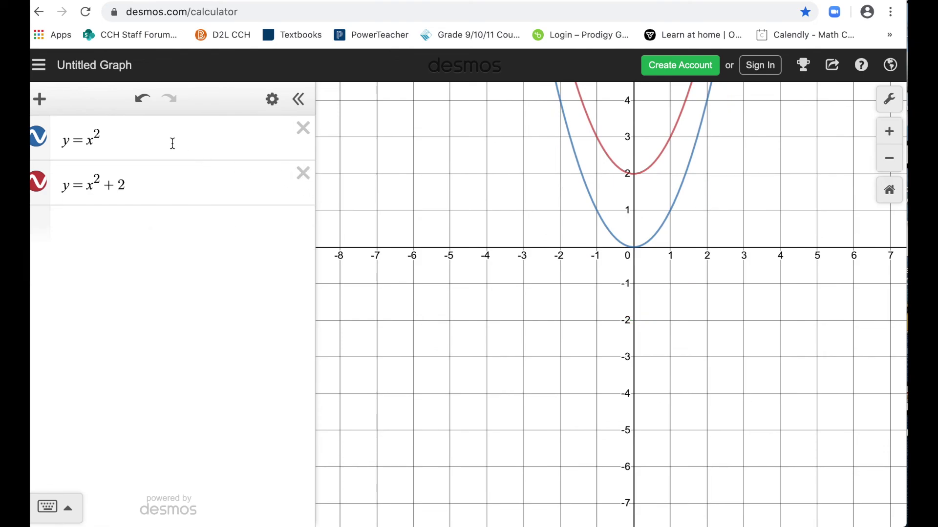
pyautogui.click(304, 175)
pyautogui.click(132, 179)
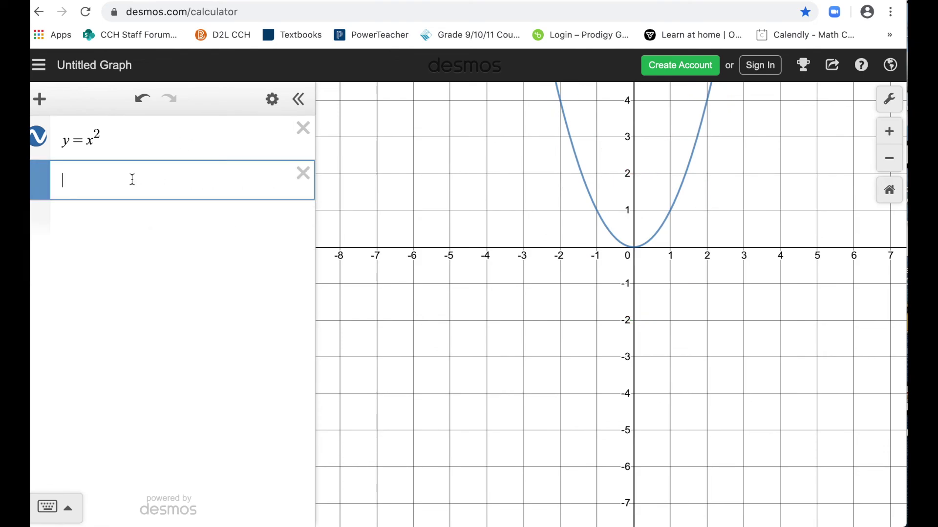
pyautogui.write('y=x^2')
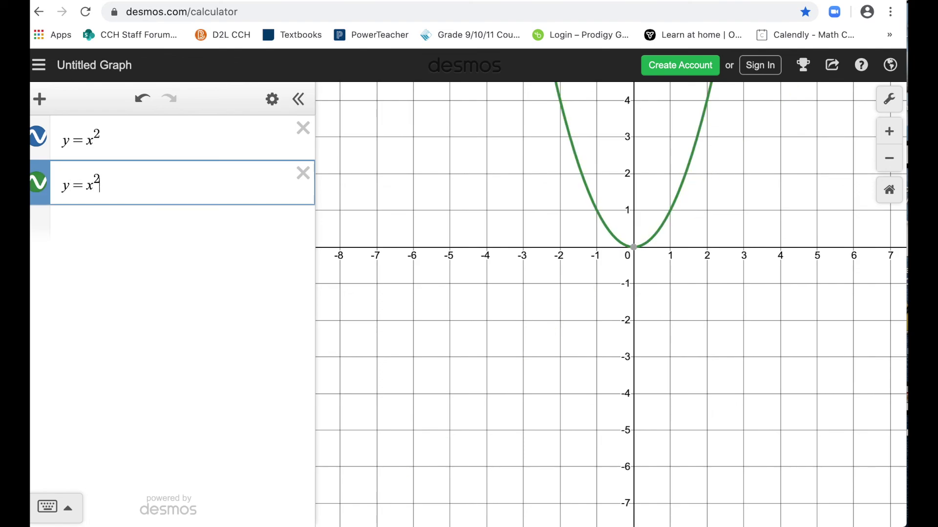
pyautogui.press('Right')
pyautogui.write('+')
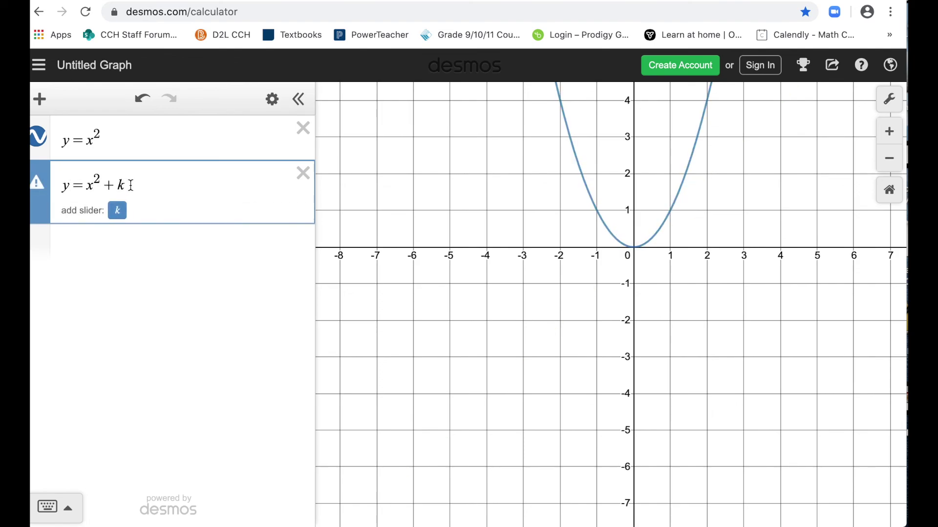
pyautogui.click(120, 213)
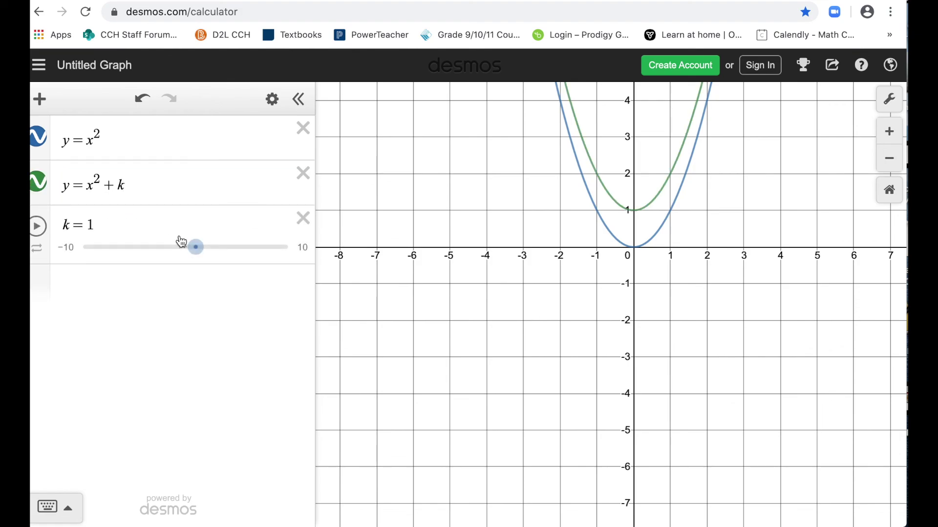
pyautogui.moveTo(198, 253); pyautogui.dragTo(134, 261)
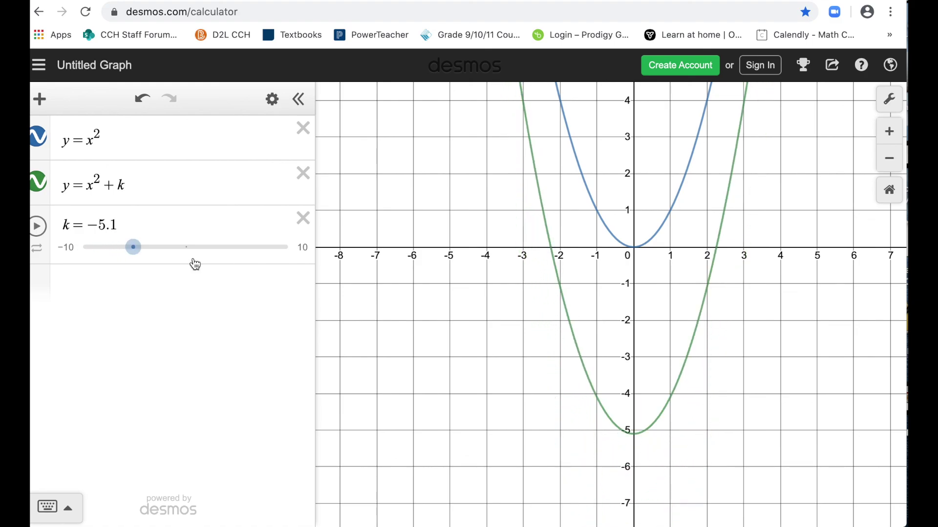